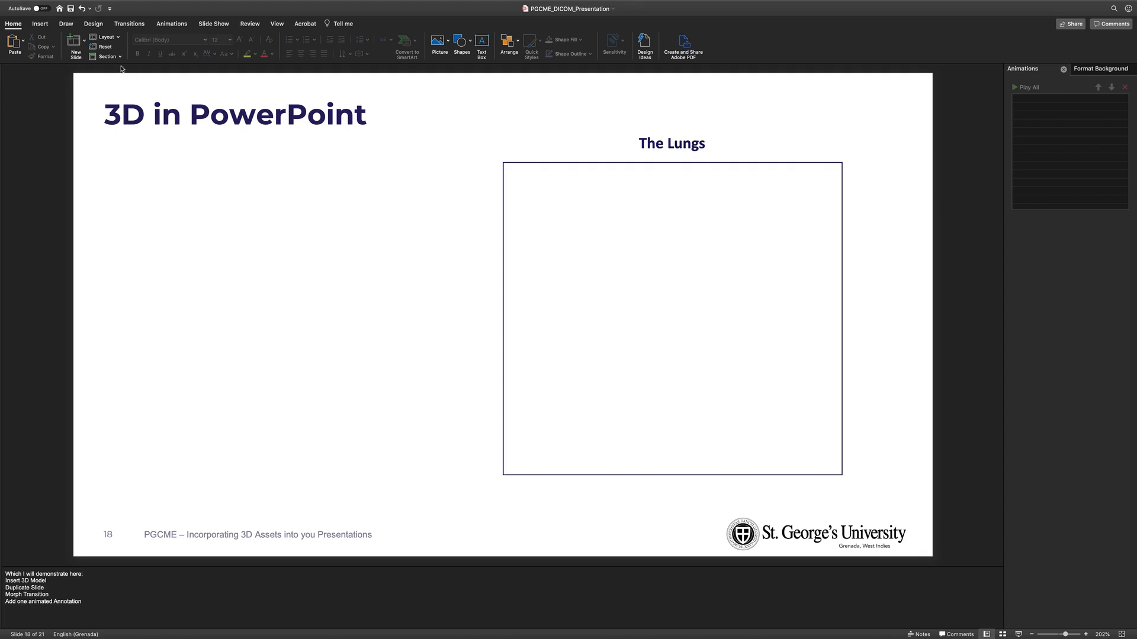
Show the Insert tab for slide 18, '3D in PowerPoint'.
left_click(40, 24)
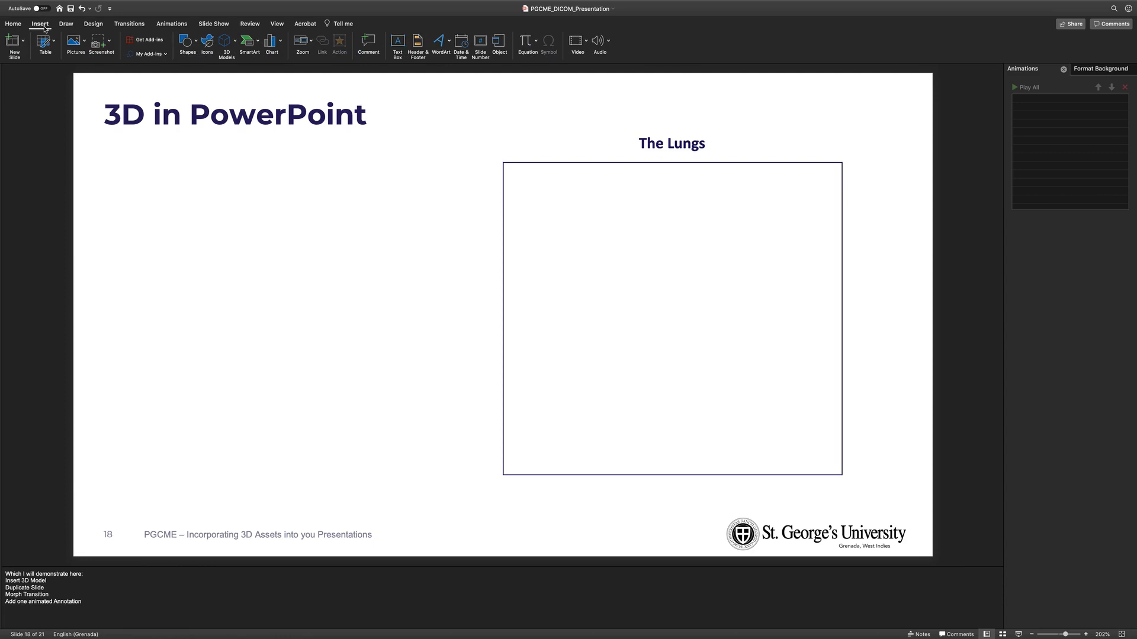
Insert Lung.obj from the Lung_Mass folder as a 3D model and move it into 'The Lungs' box.
left_click(231, 46)
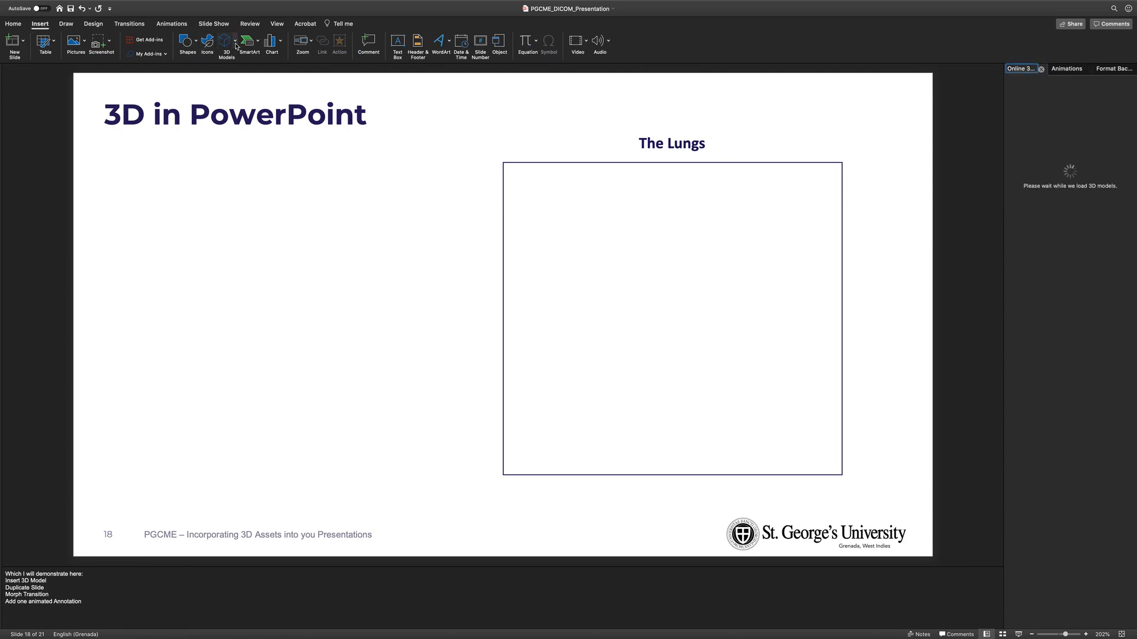
left_click(234, 46)
left_click(237, 56)
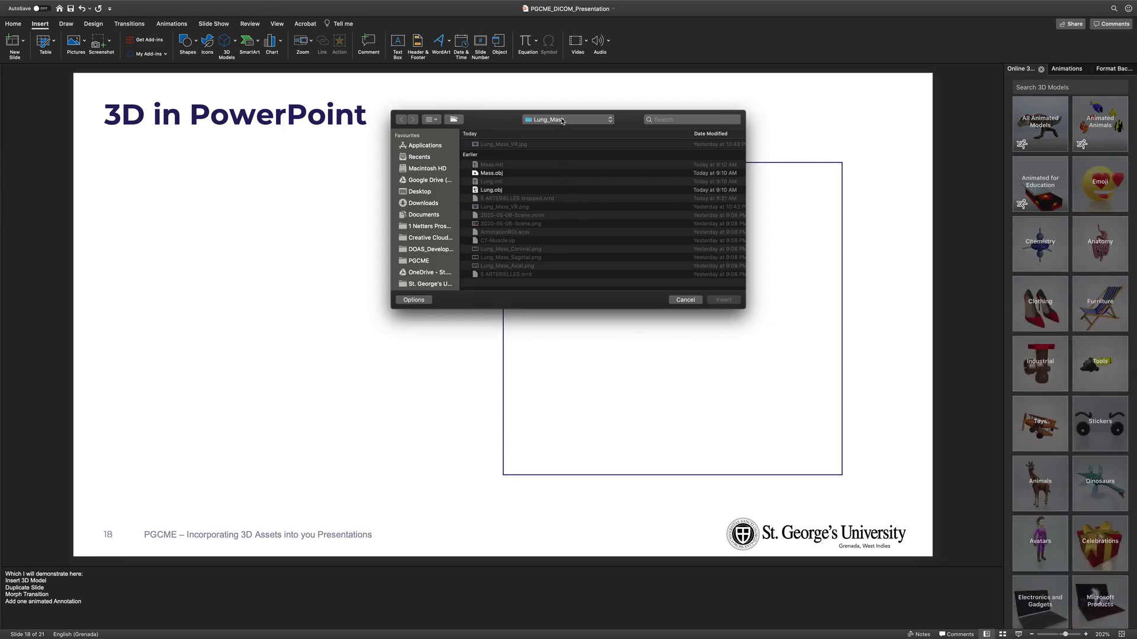
left_click(522, 190)
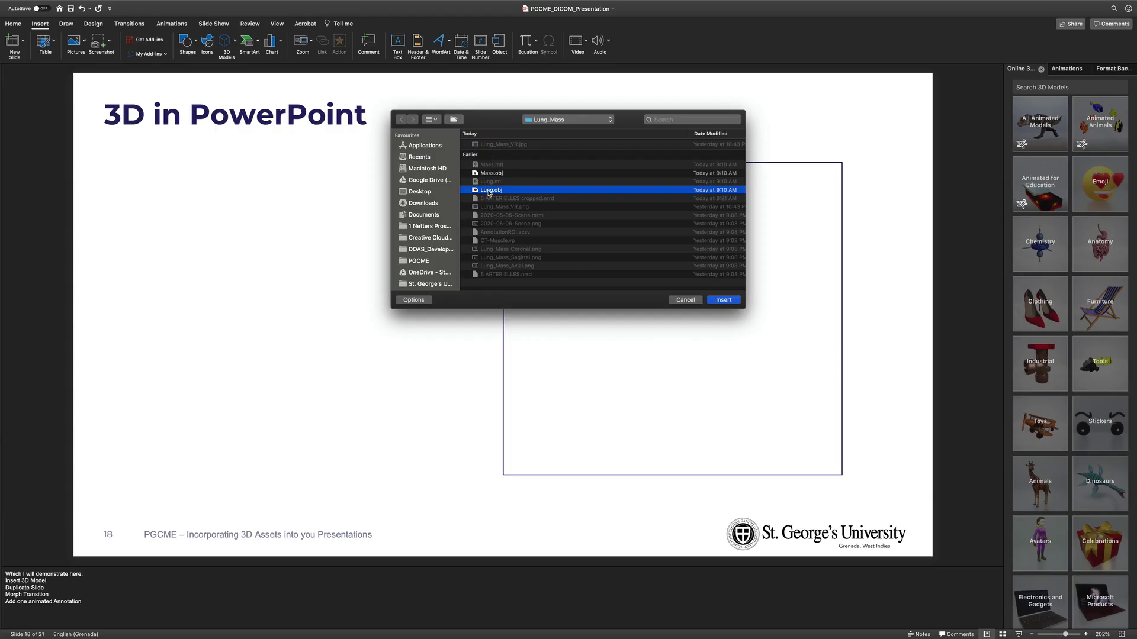
left_click(720, 301)
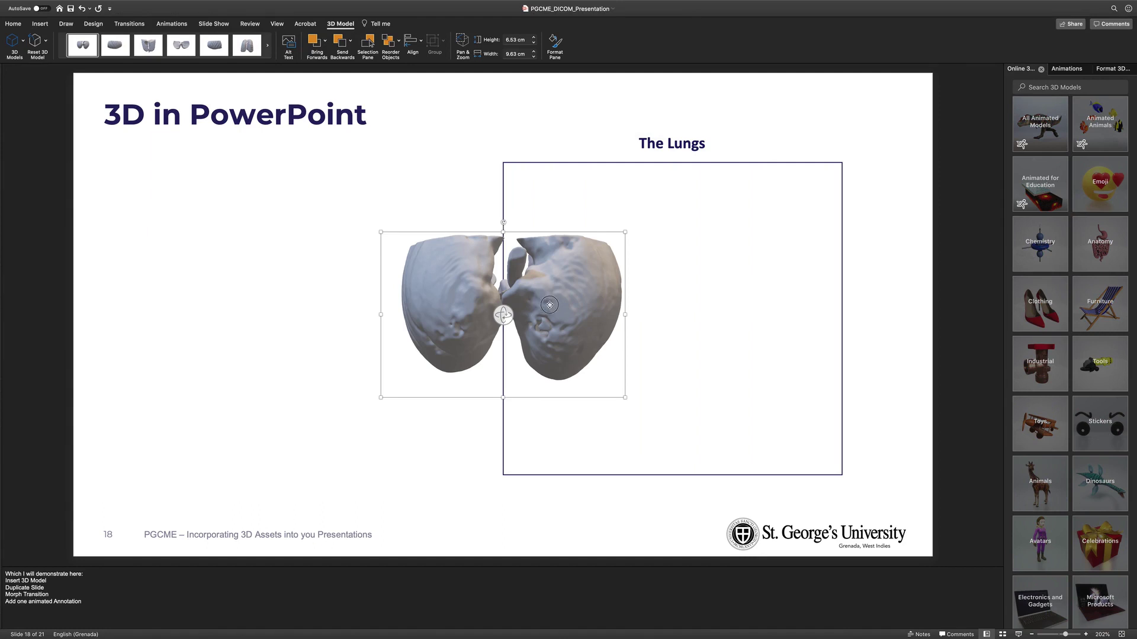
left_click_drag(548, 304, 698, 309)
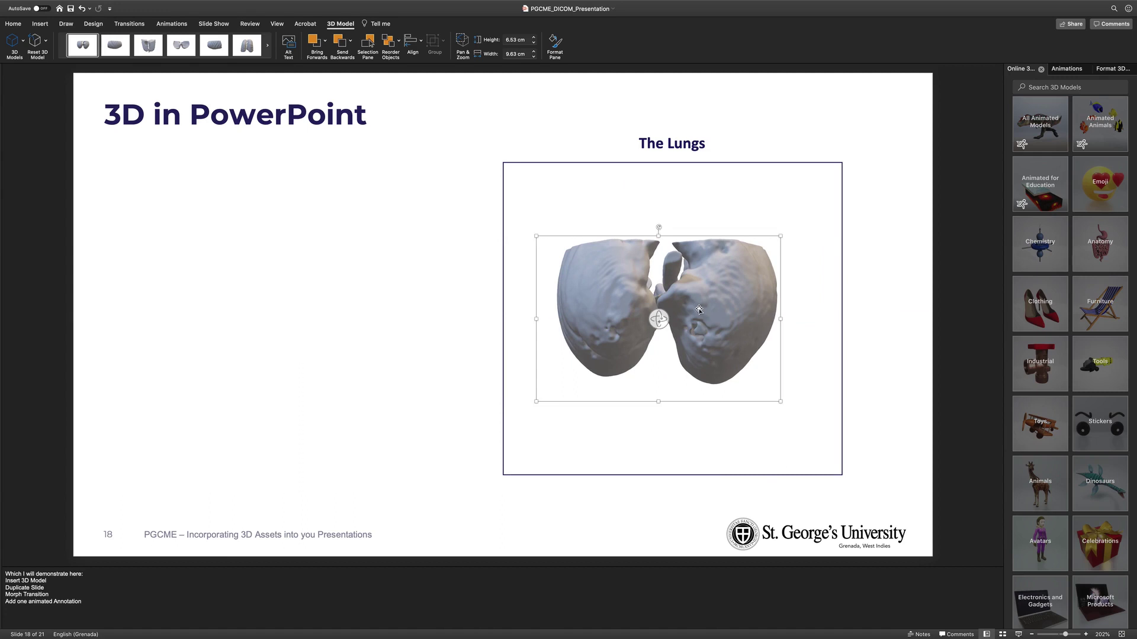
Rotate the lungs model to an upright front view at X 90°, Y 0°, Z 180°.
double_click(698, 309)
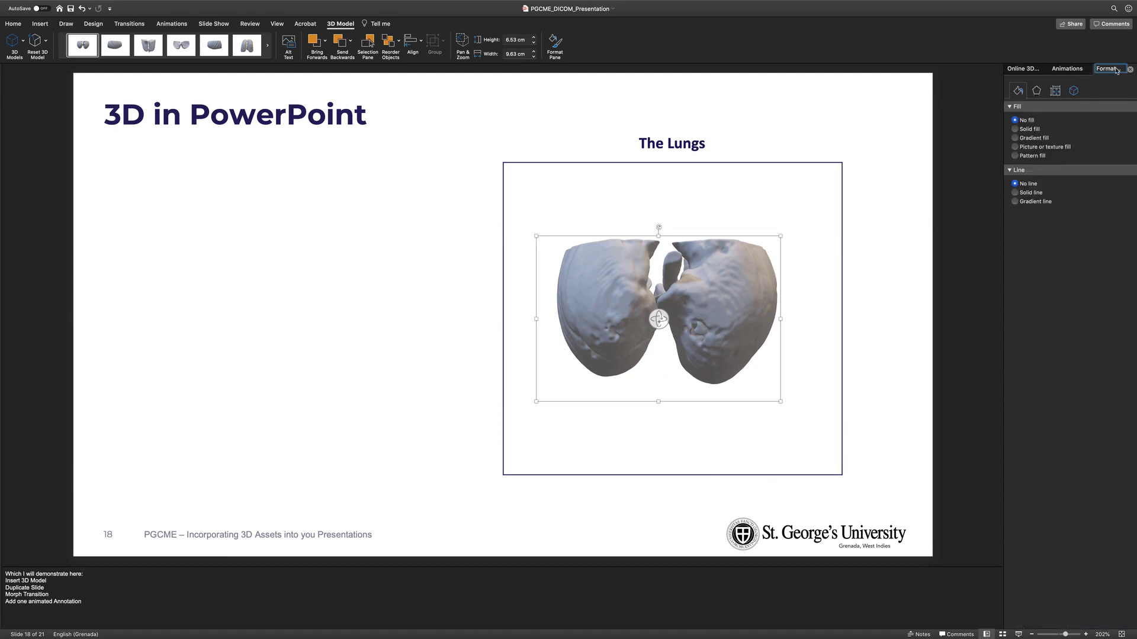
left_click(1074, 91)
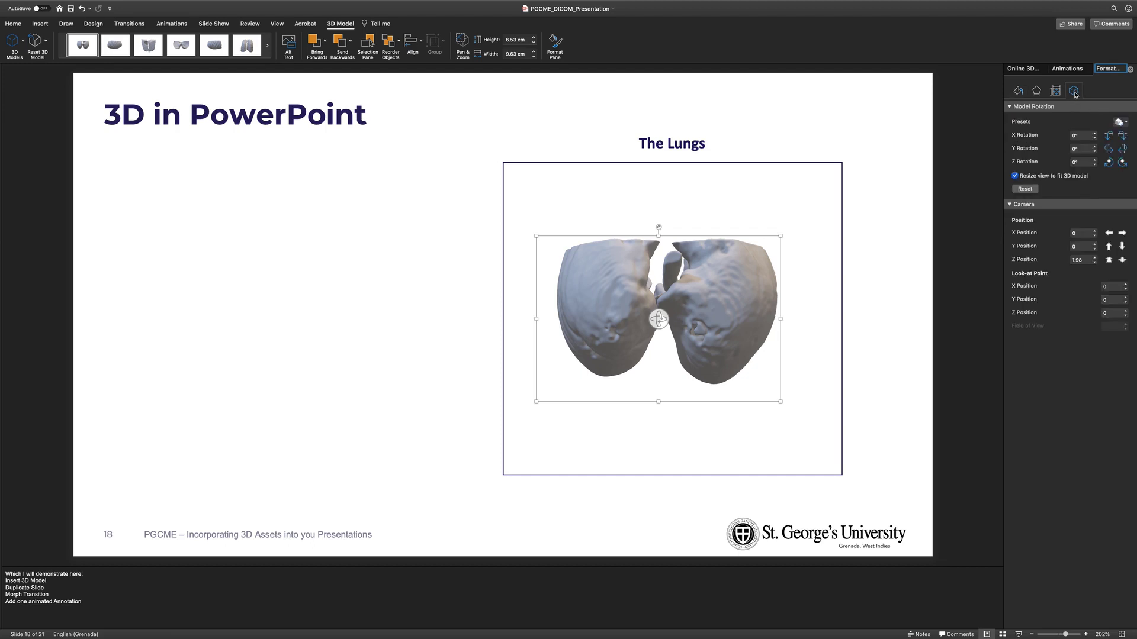
left_click(1122, 122)
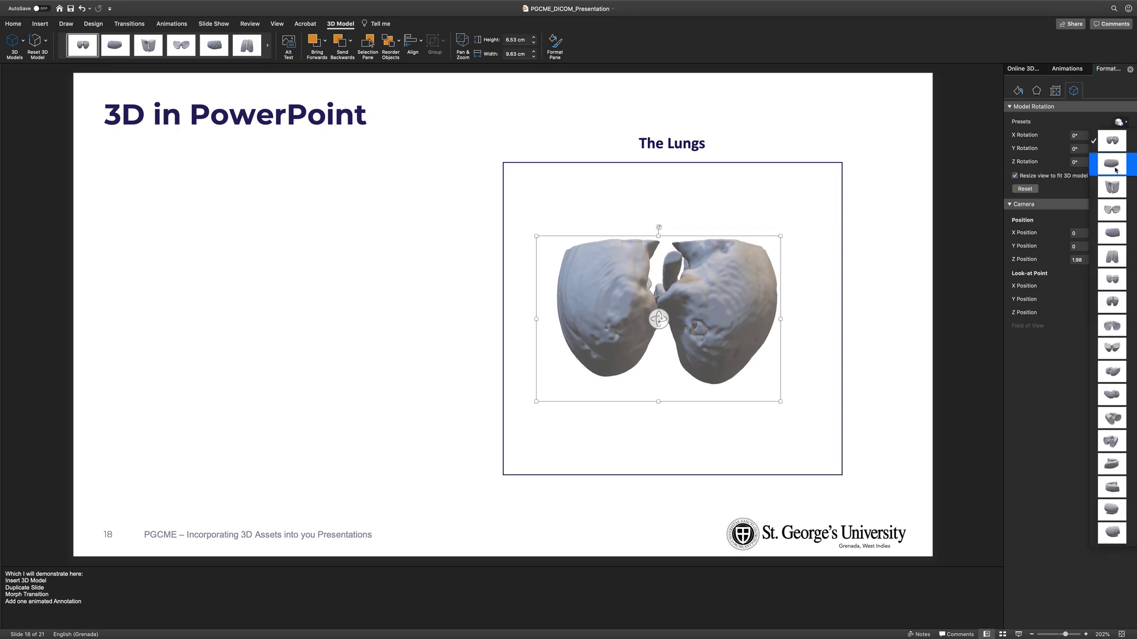
left_click(1112, 255)
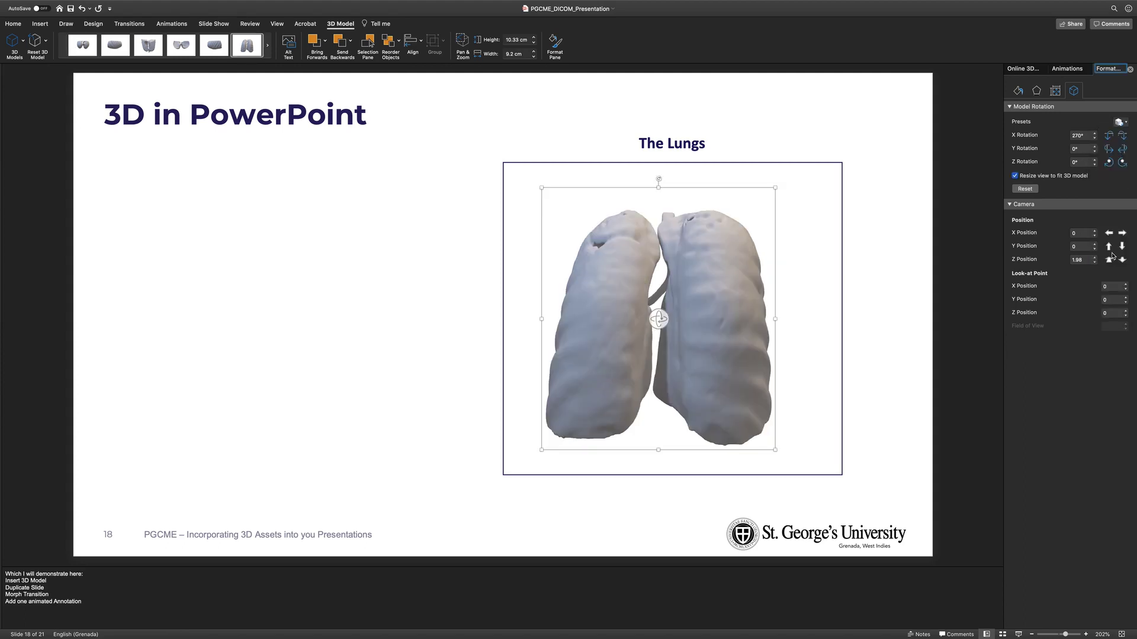
left_click(1123, 163)
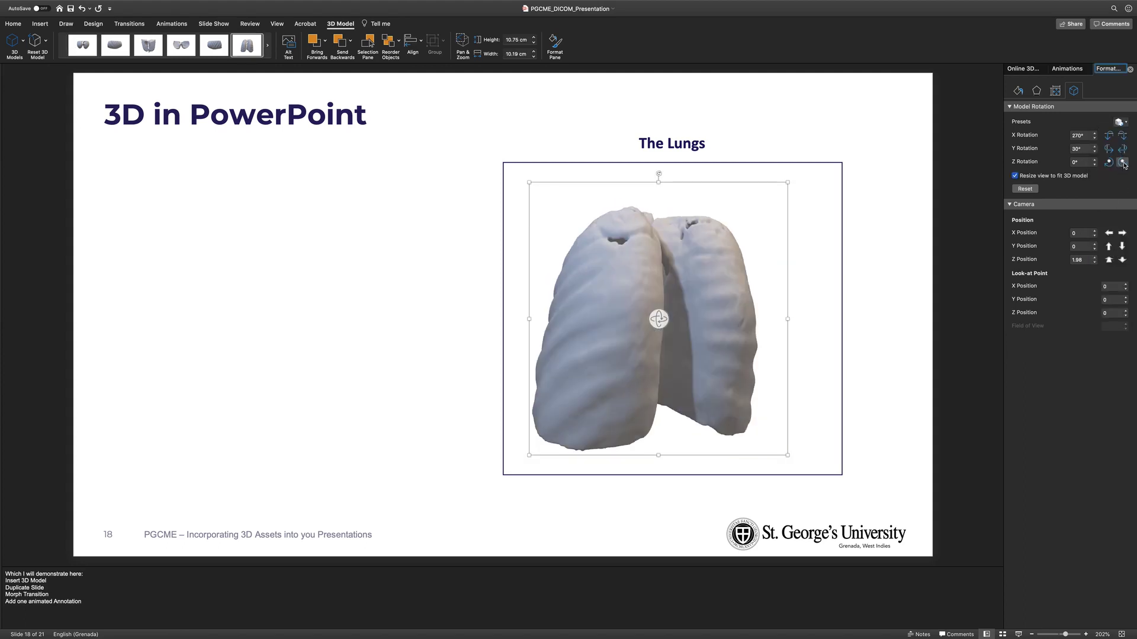
left_click(1123, 163)
left_click(1123, 163)
left_click(1124, 163)
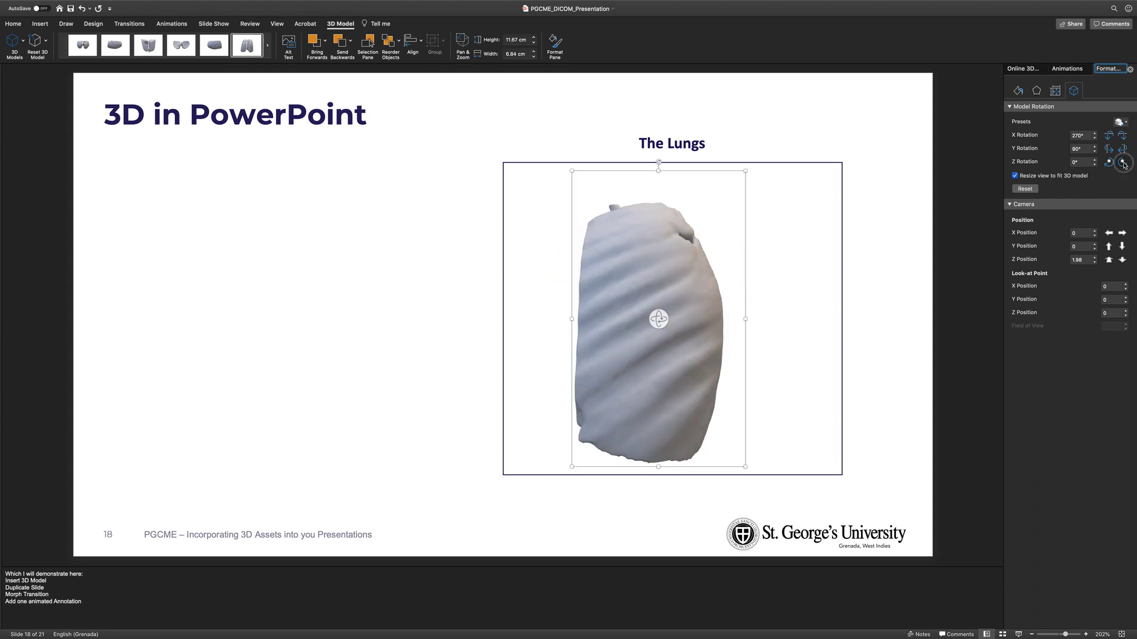
left_click(1123, 163)
left_click(1124, 163)
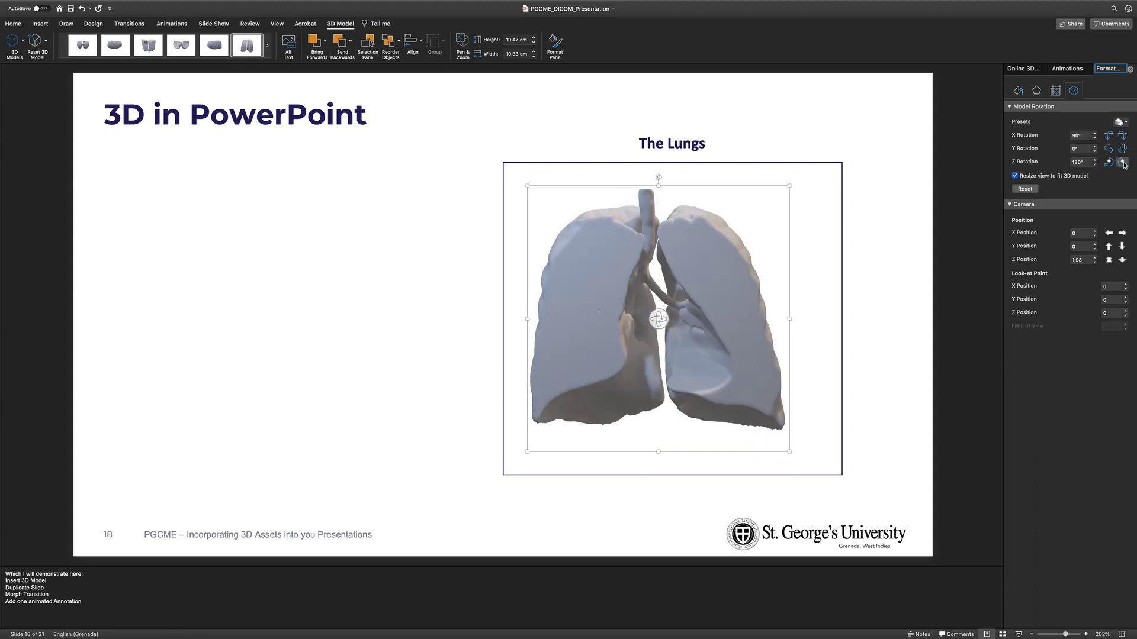
Shrink the lungs to about 7.15 × 7.05 cm and centre them in the frame.
left_click_drag(705, 288, 729, 305)
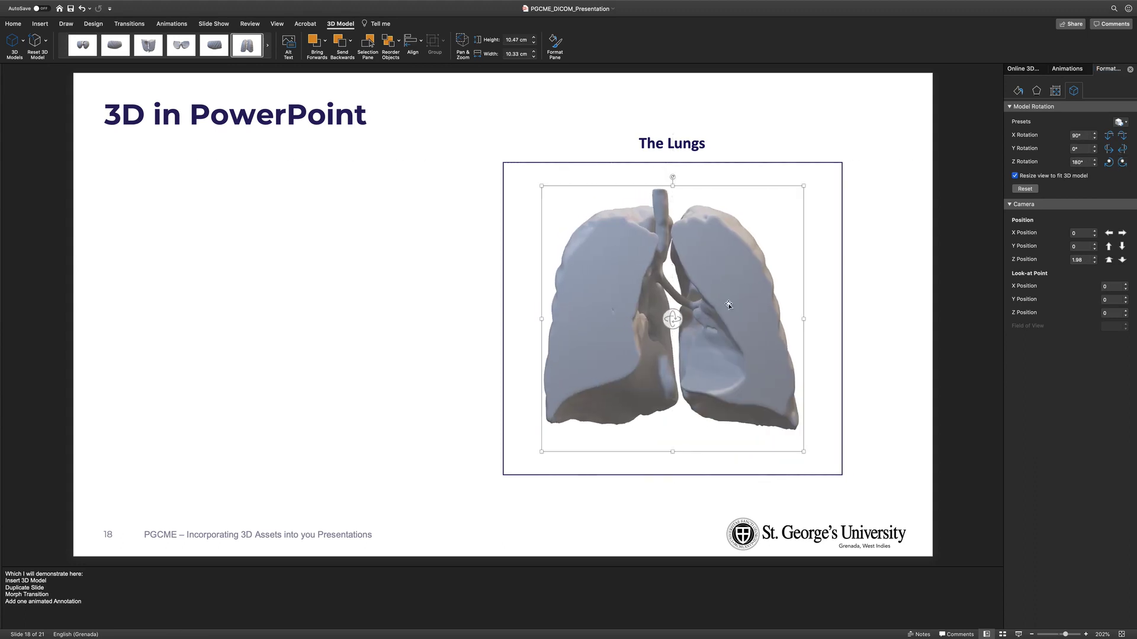
left_click_drag(802, 451, 720, 368)
left_click_drag(681, 296, 726, 335)
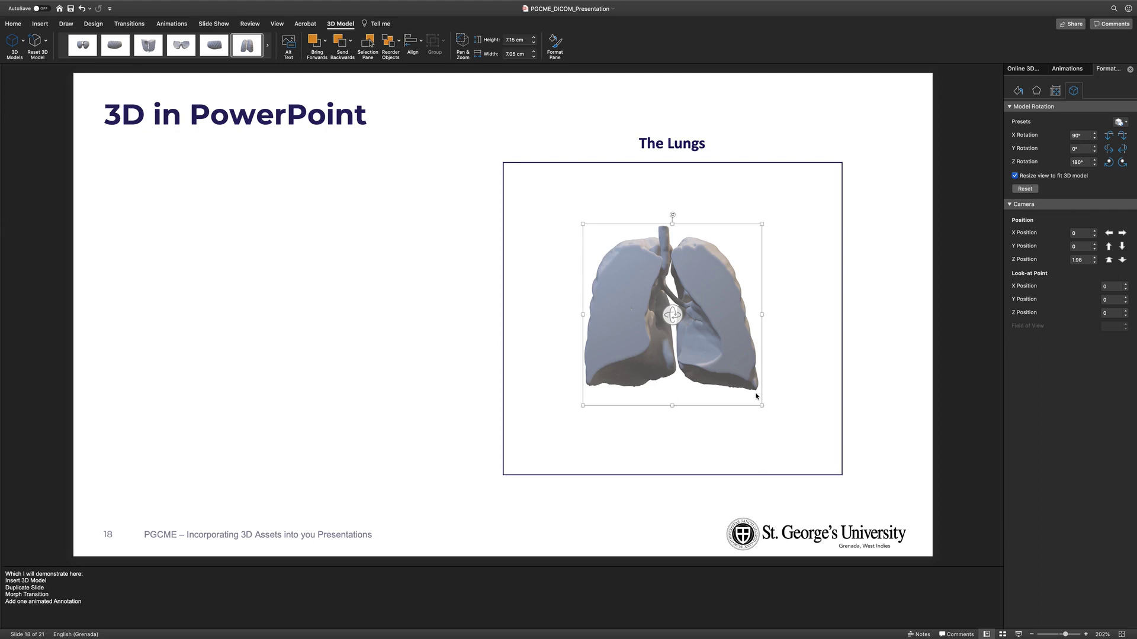
Duplicate slide 18 to create slide 19.
left_click(332, 435)
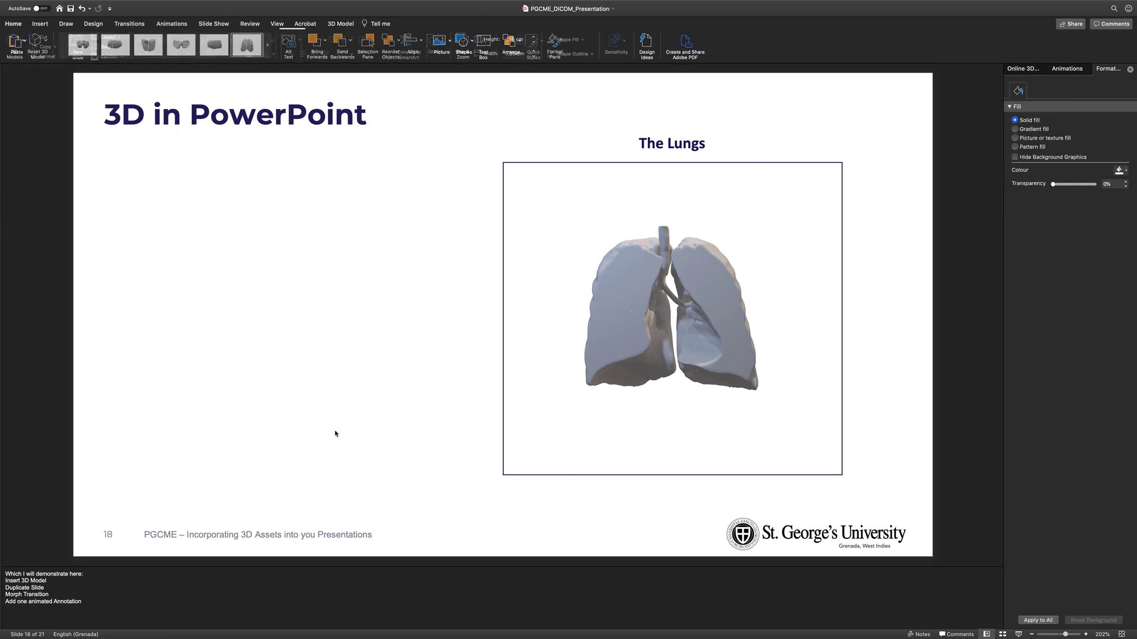
right_click(320, 462)
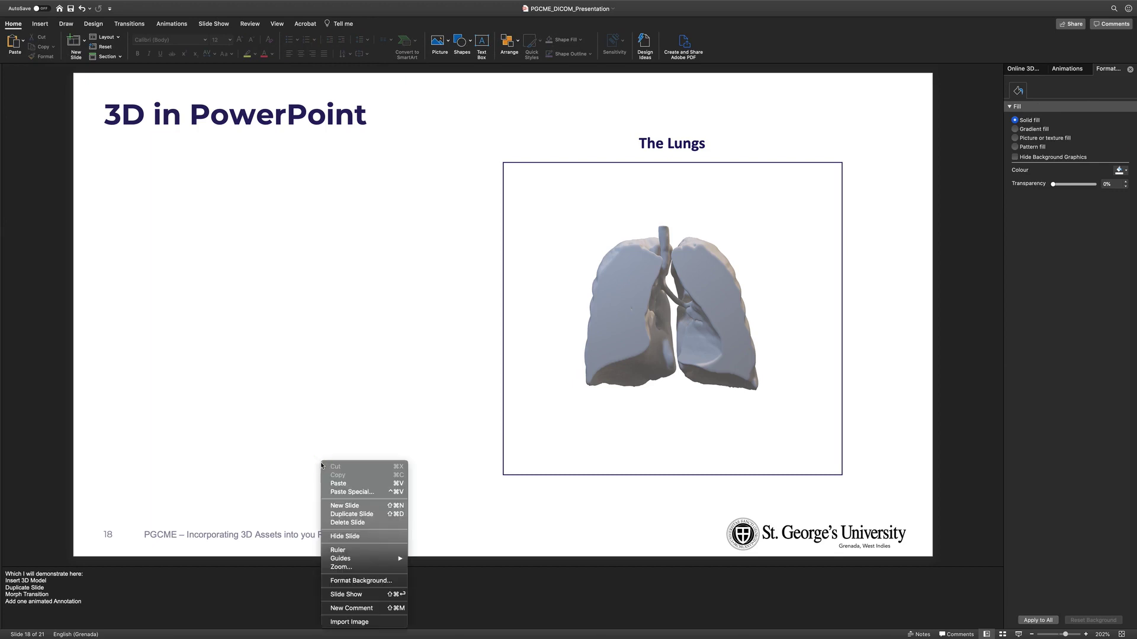
left_click(351, 514)
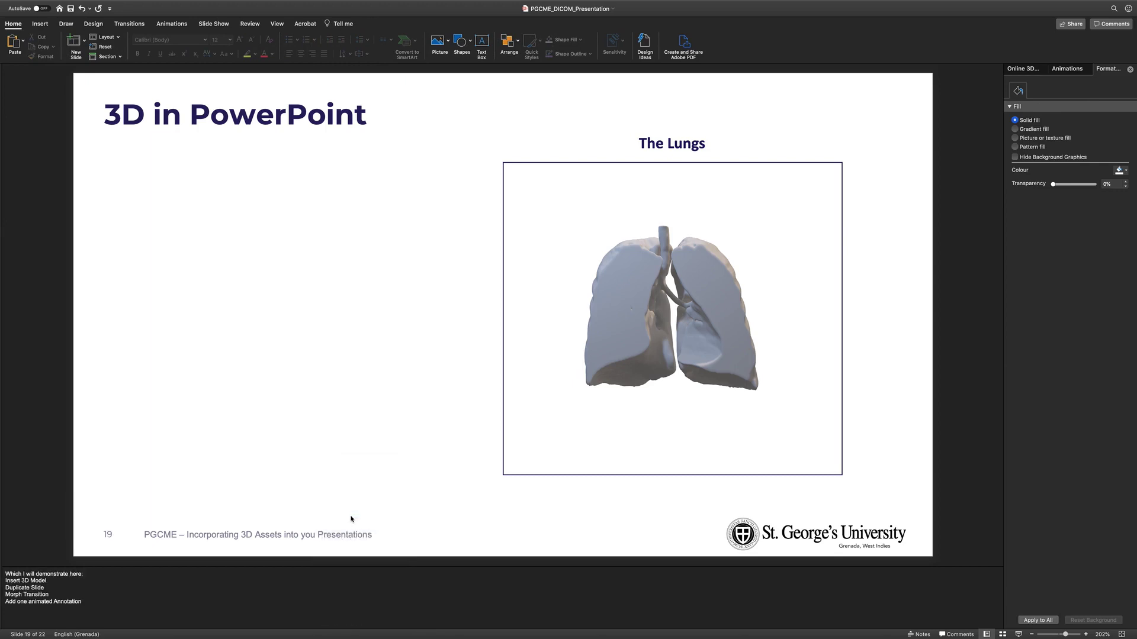
Turn slide 19's lungs model to a side profile at X 270°, Y 90°, Z 0°.
left_click(713, 328)
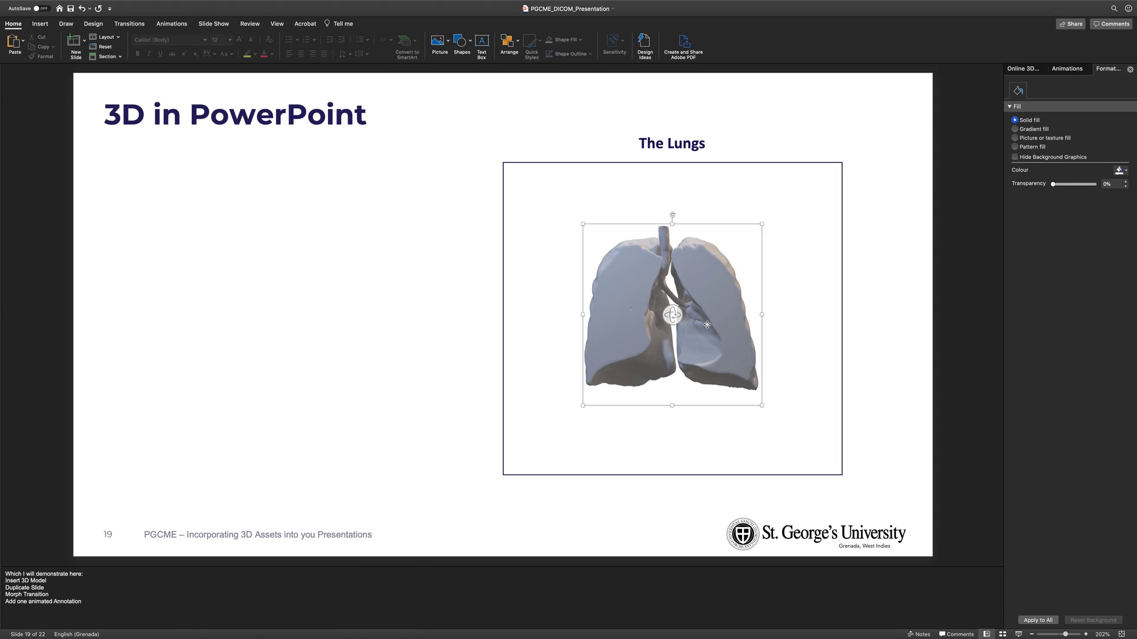
left_click(1072, 91)
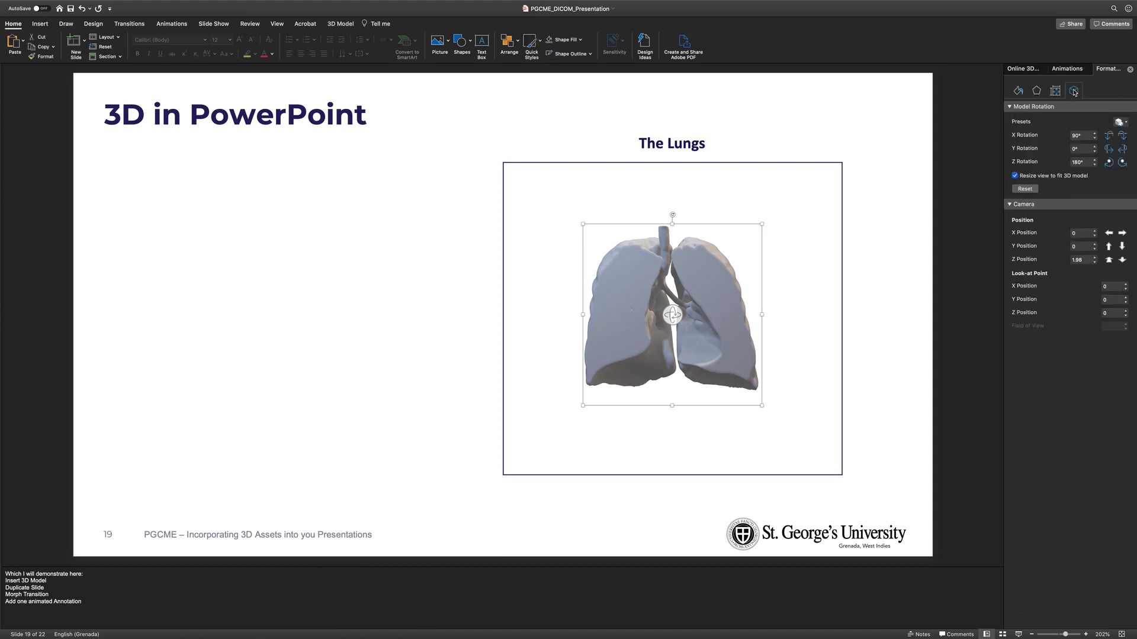
left_click(1111, 164)
left_click(1111, 164)
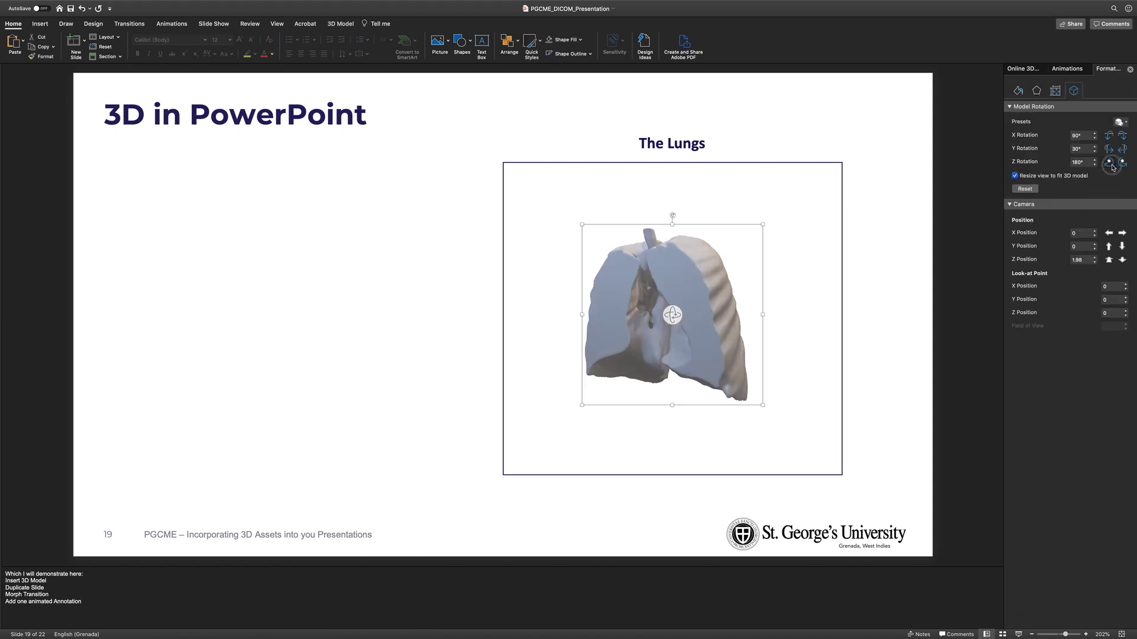
left_click(1110, 163)
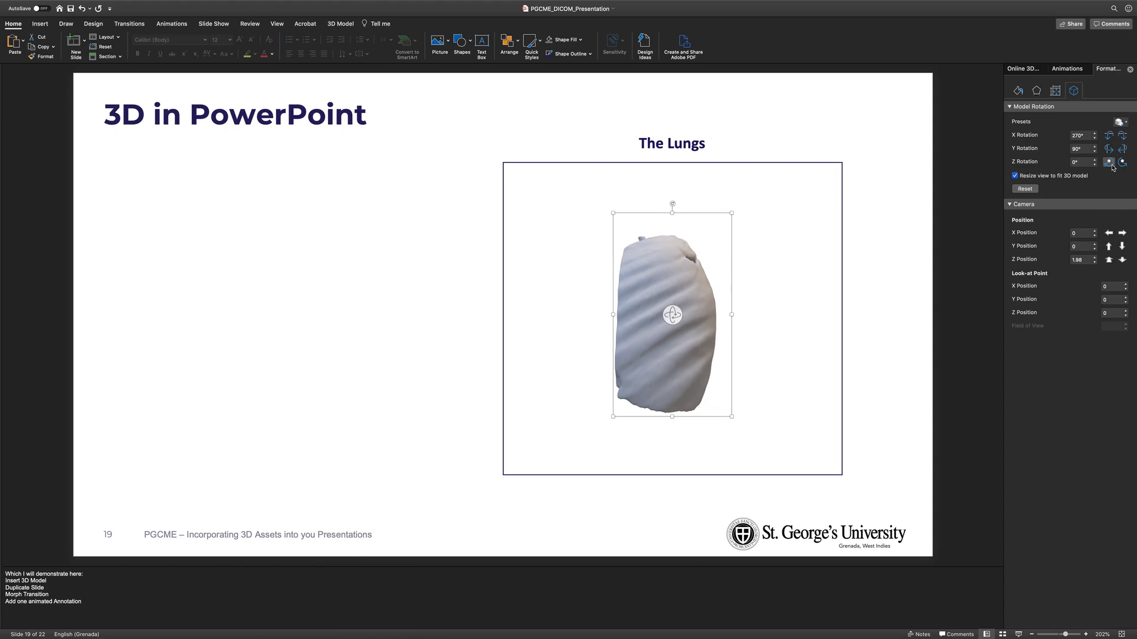
left_click(600, 379)
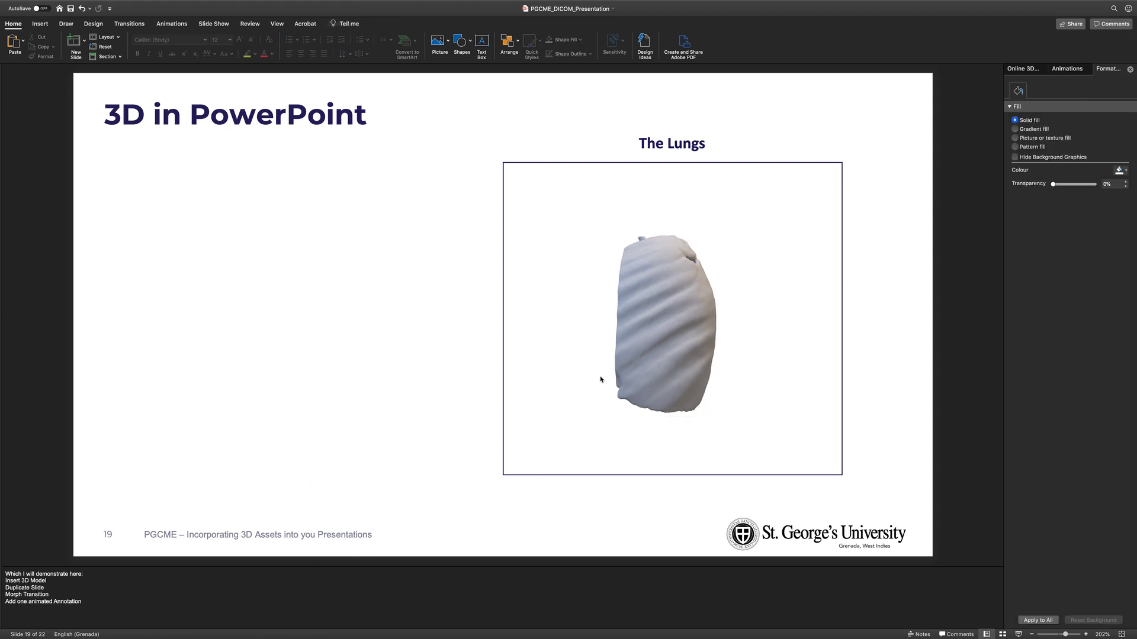
left_click(681, 297)
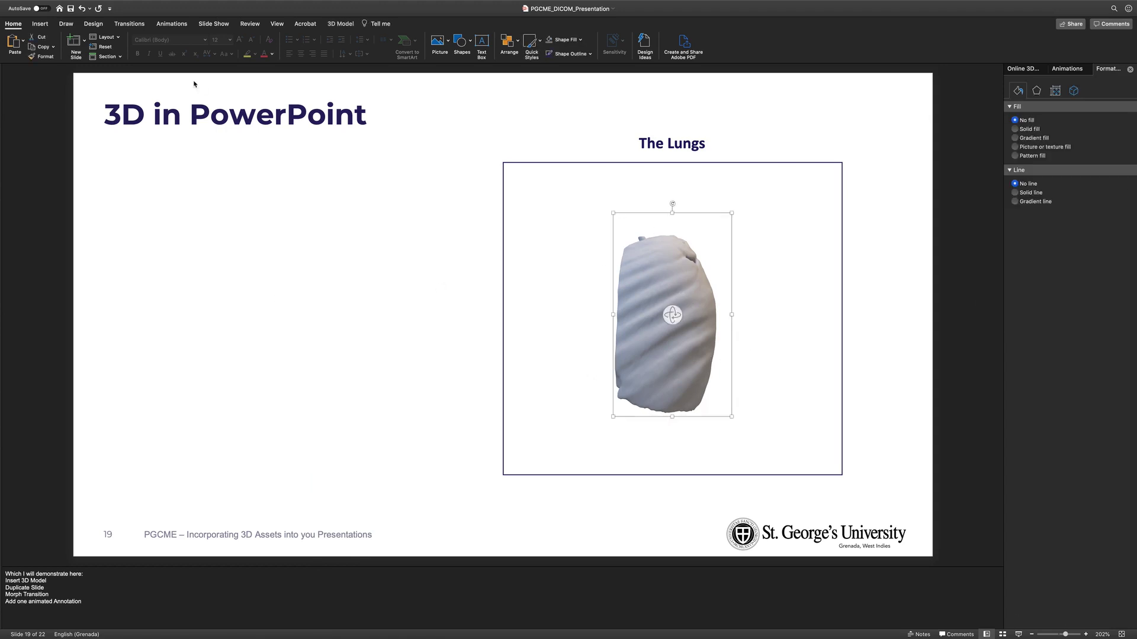
left_click(129, 23)
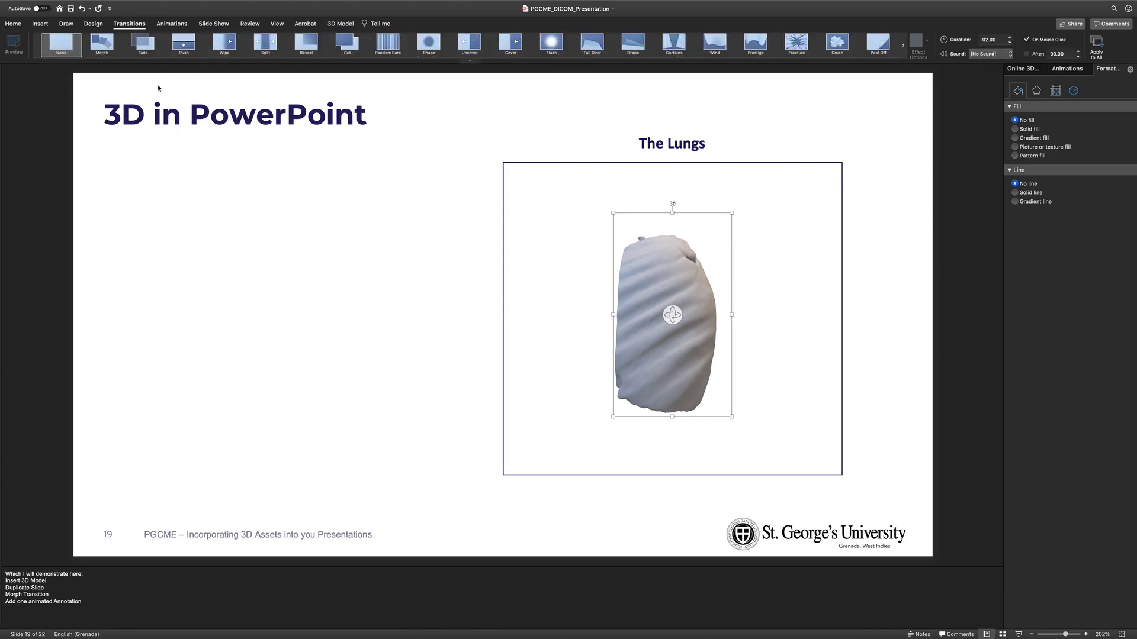
Apply a 02.00-second Morph transition to slide 19 and preview it.
left_click(102, 47)
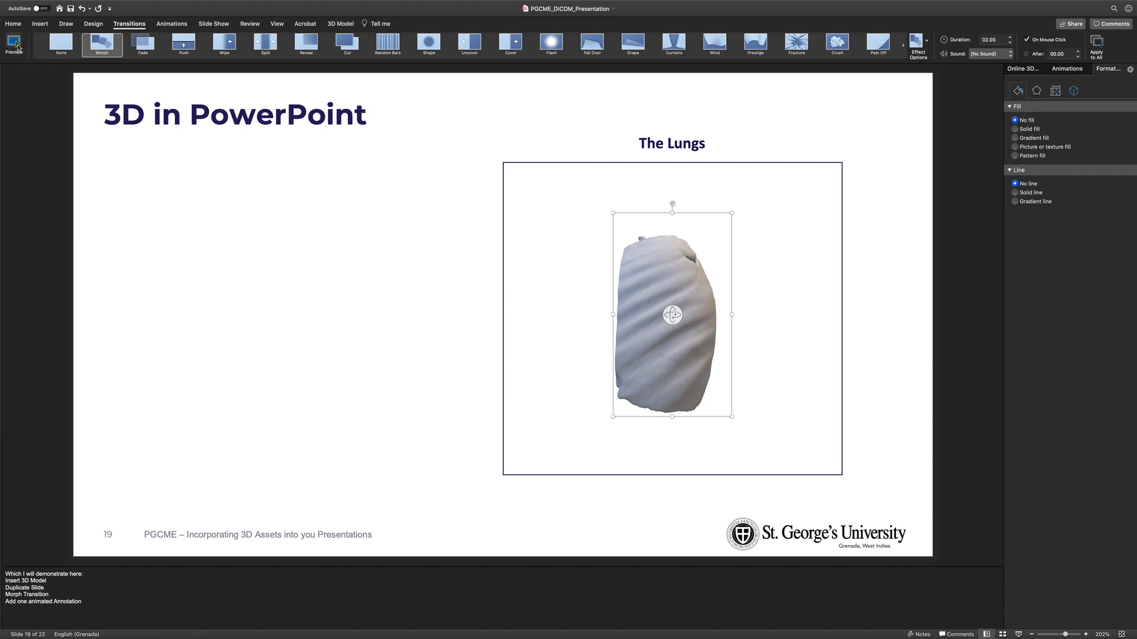
left_click(14, 44)
left_click(326, 361)
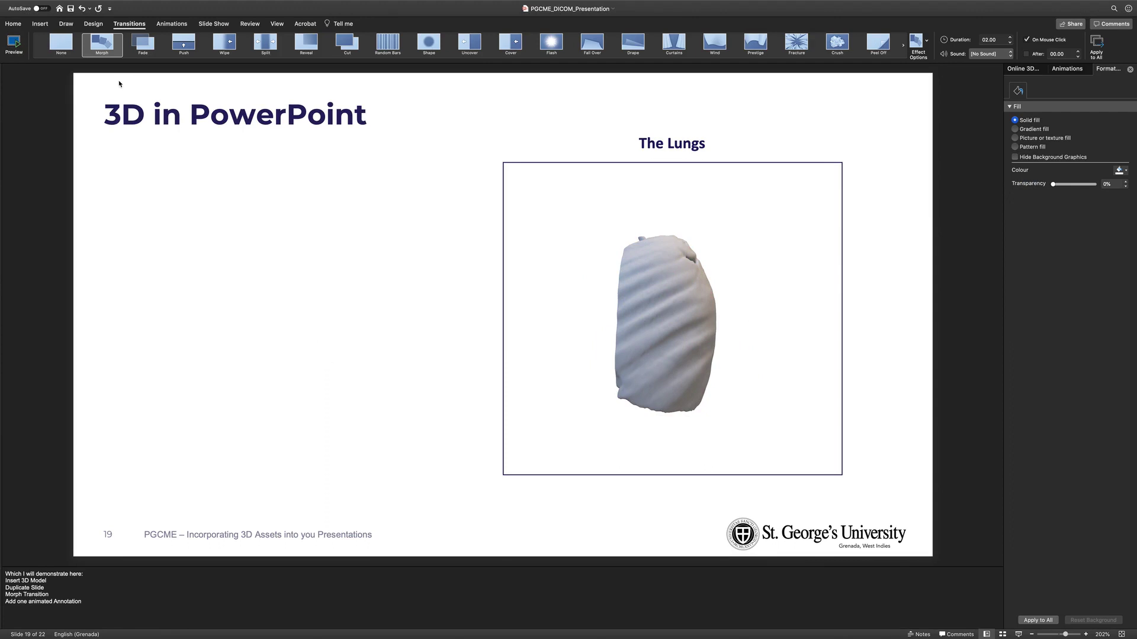
left_click(14, 25)
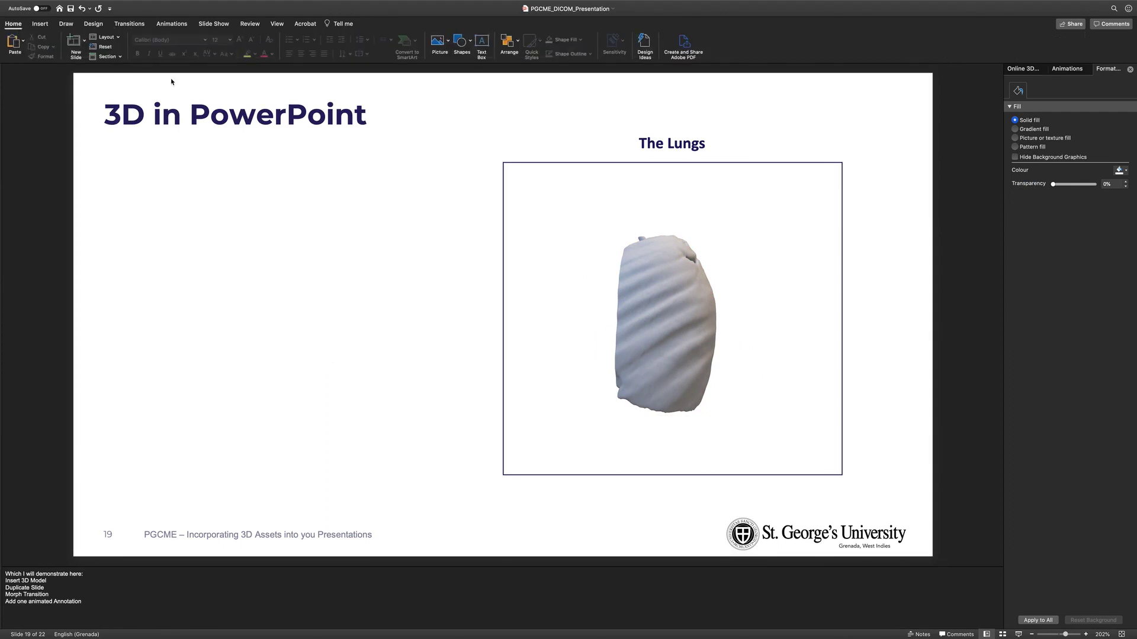
Draw a short horizontal line into the left side of the lung model.
left_click(462, 45)
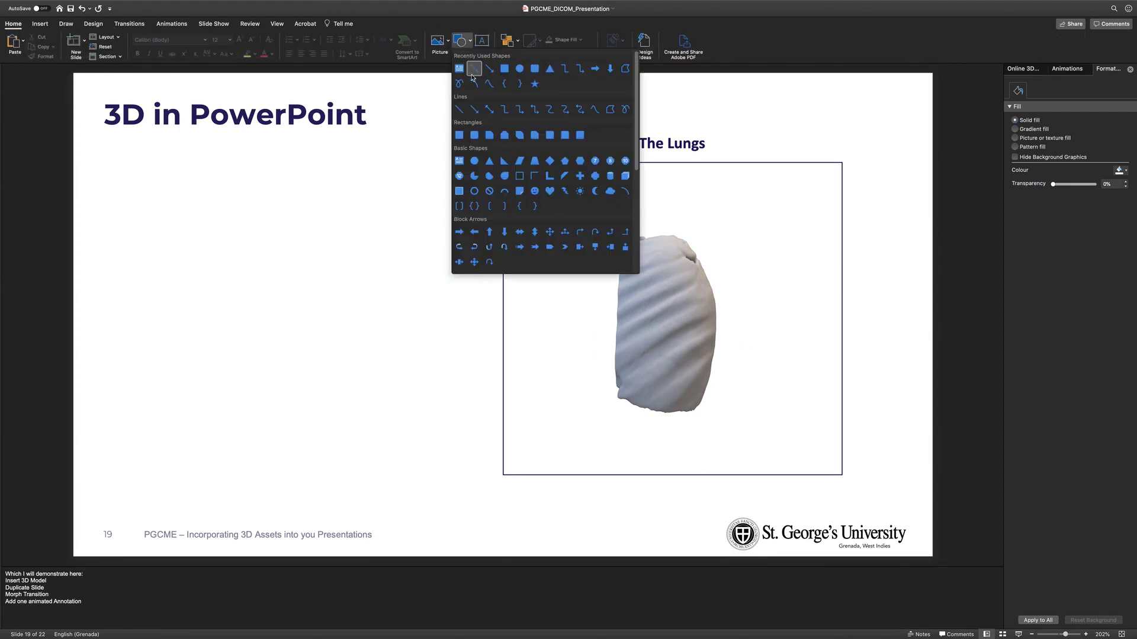
left_click(475, 73)
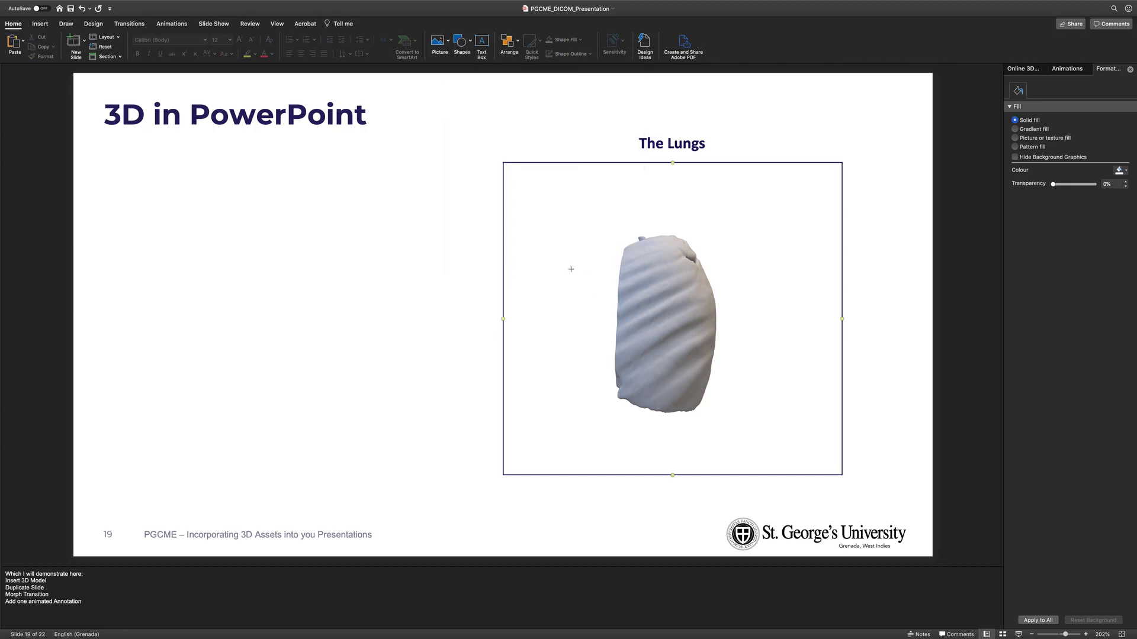
left_click_drag(577, 277, 637, 278)
key("super+alt+r")
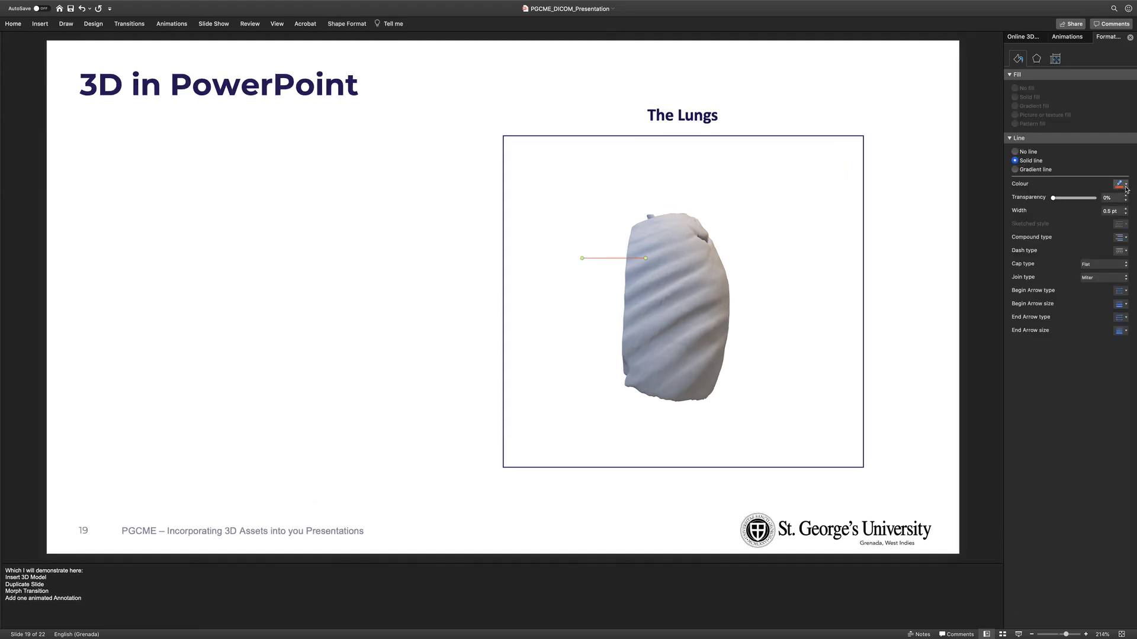
Make the leader line dark navy and 1 pt wide.
left_click(1125, 184)
left_click(1082, 208)
left_click(1126, 208)
left_click(1126, 209)
left_click(332, 201)
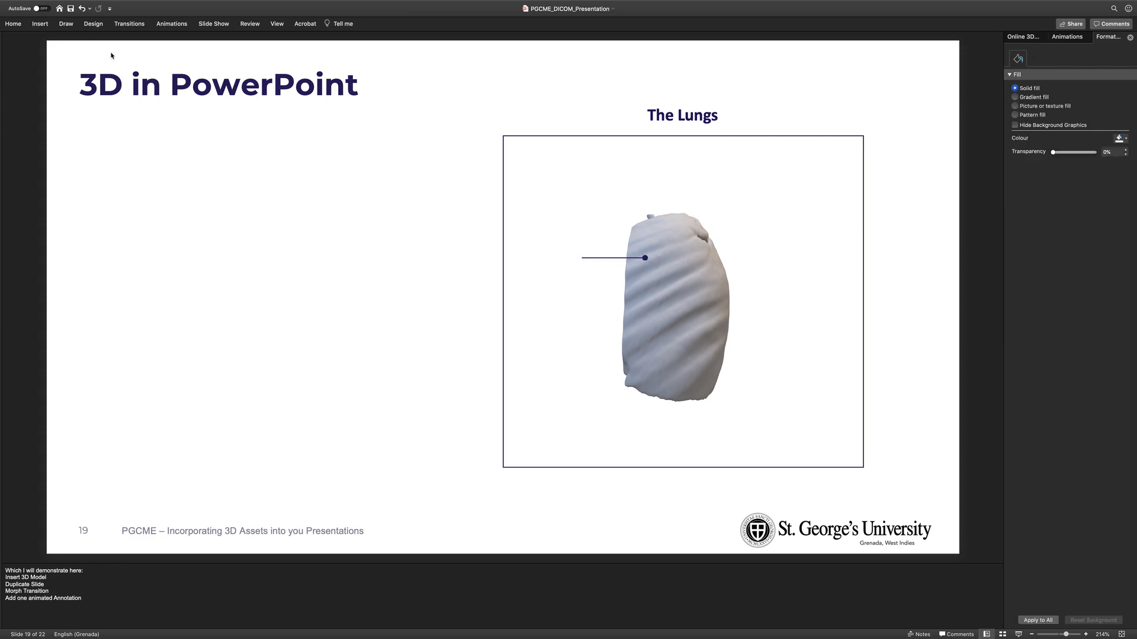
left_click(17, 25)
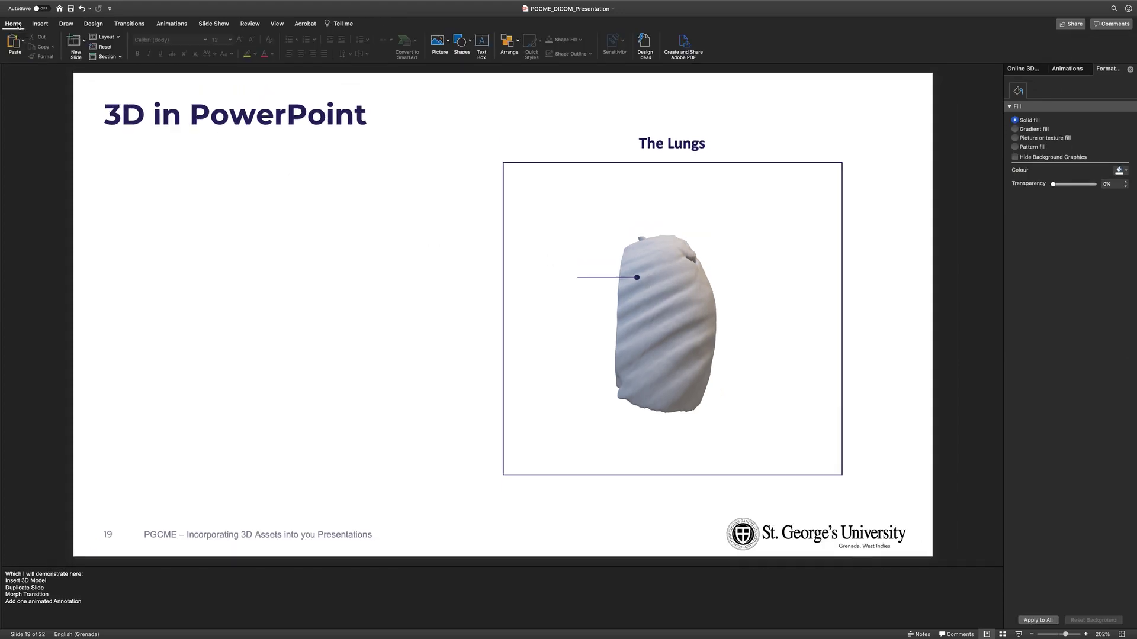
Add a 12 pt 'Superior lobe' text box at the leader line's left end.
left_click(477, 43)
left_click(523, 285)
type("Su")
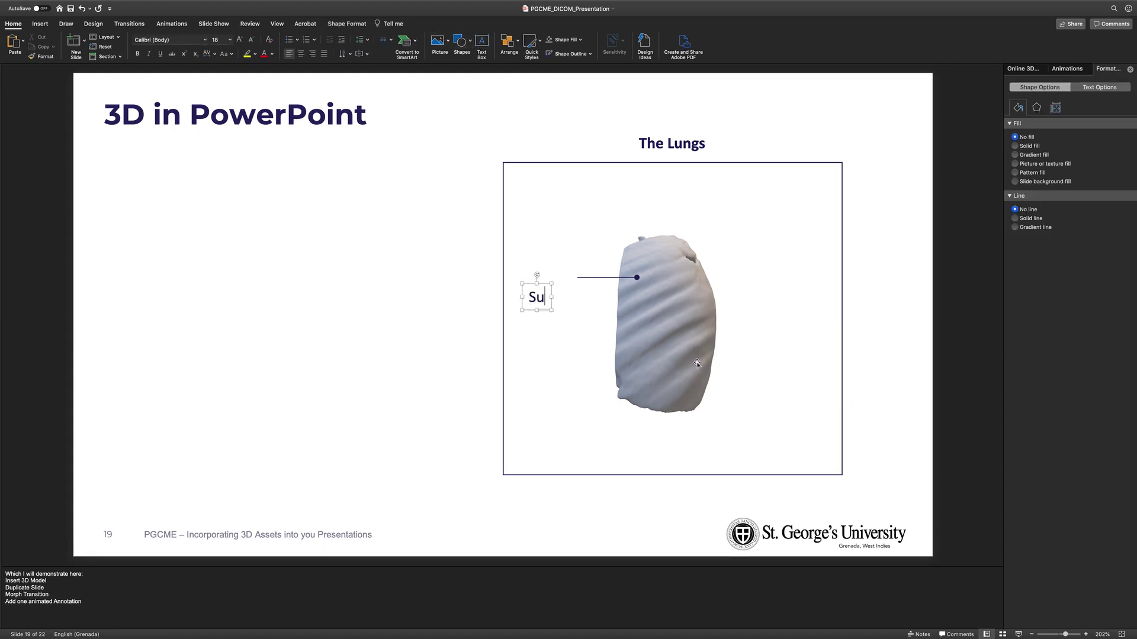
type("perior lobe")
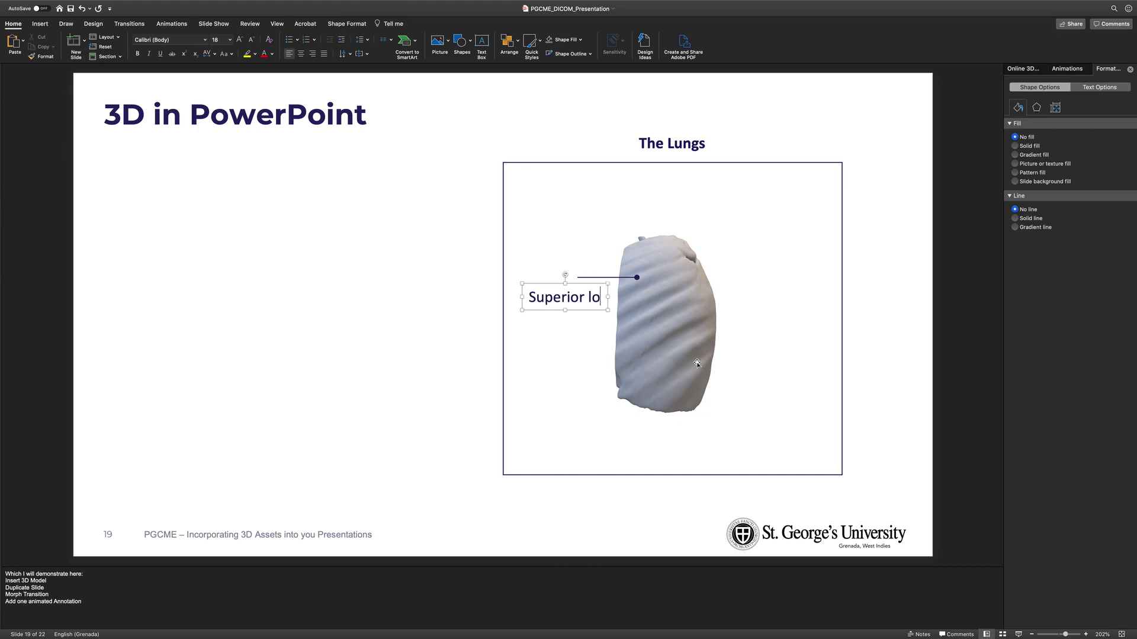
left_click(598, 283)
left_click(230, 40)
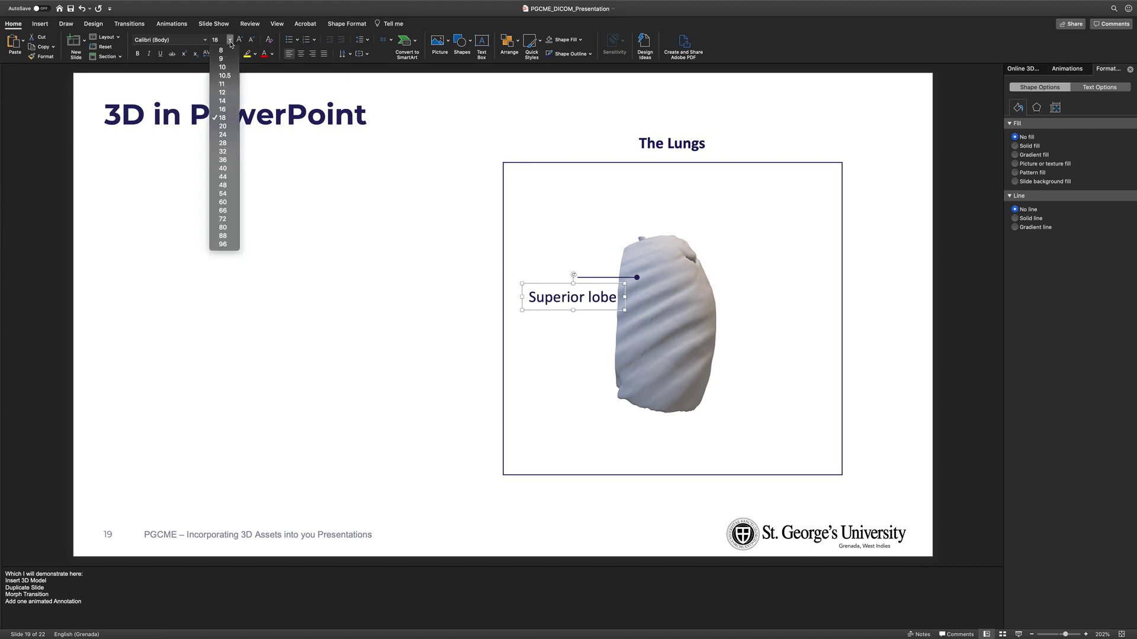
left_click(222, 93)
left_click_drag(565, 283, 548, 267)
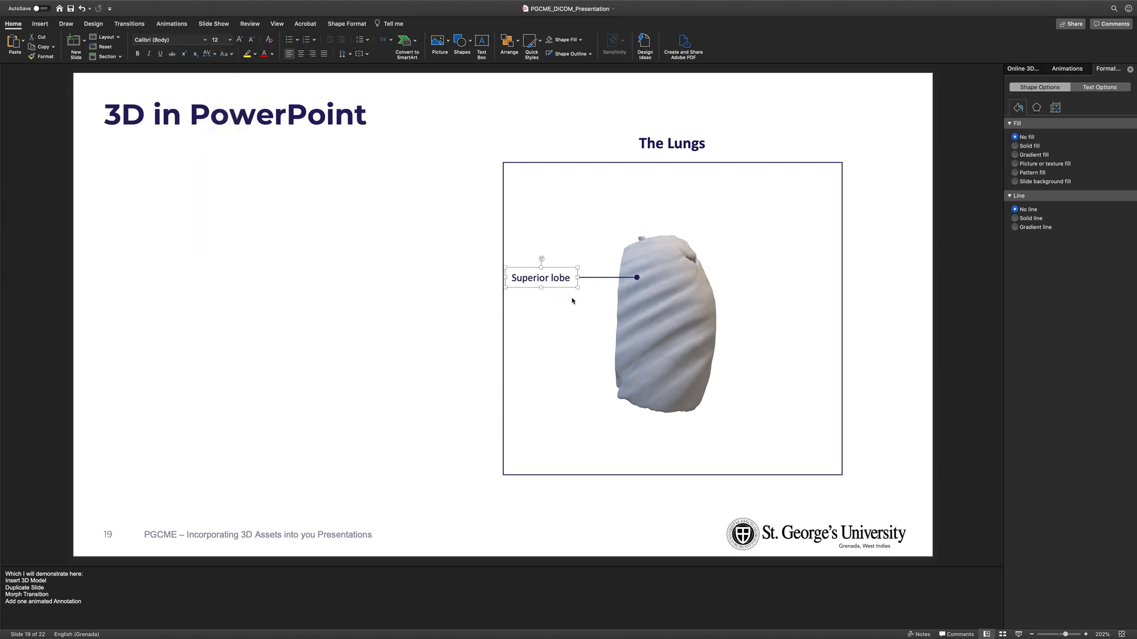
left_click(552, 266)
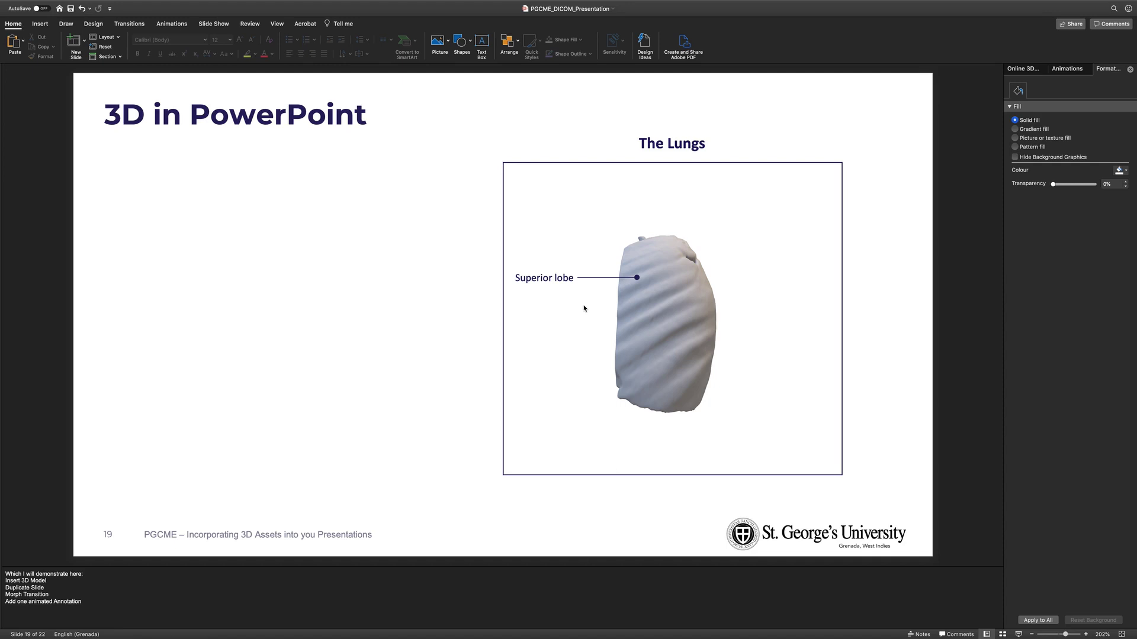
Give the 'Superior lobe' label an on-click Fade entrance lasting 1 second (Fast).
left_click(557, 275)
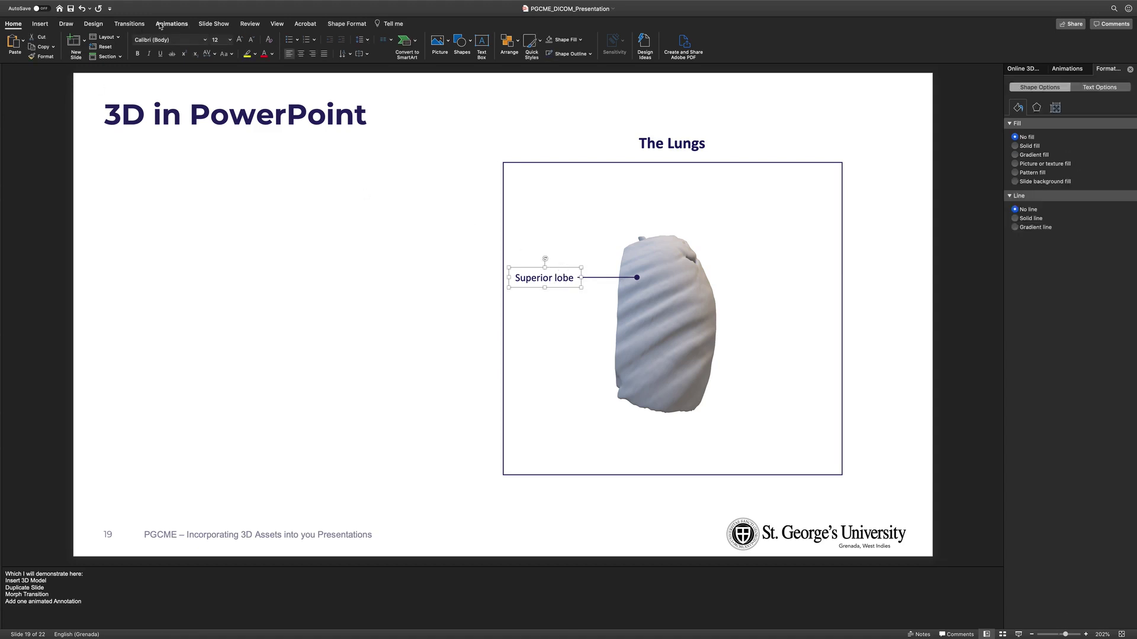
left_click(170, 23)
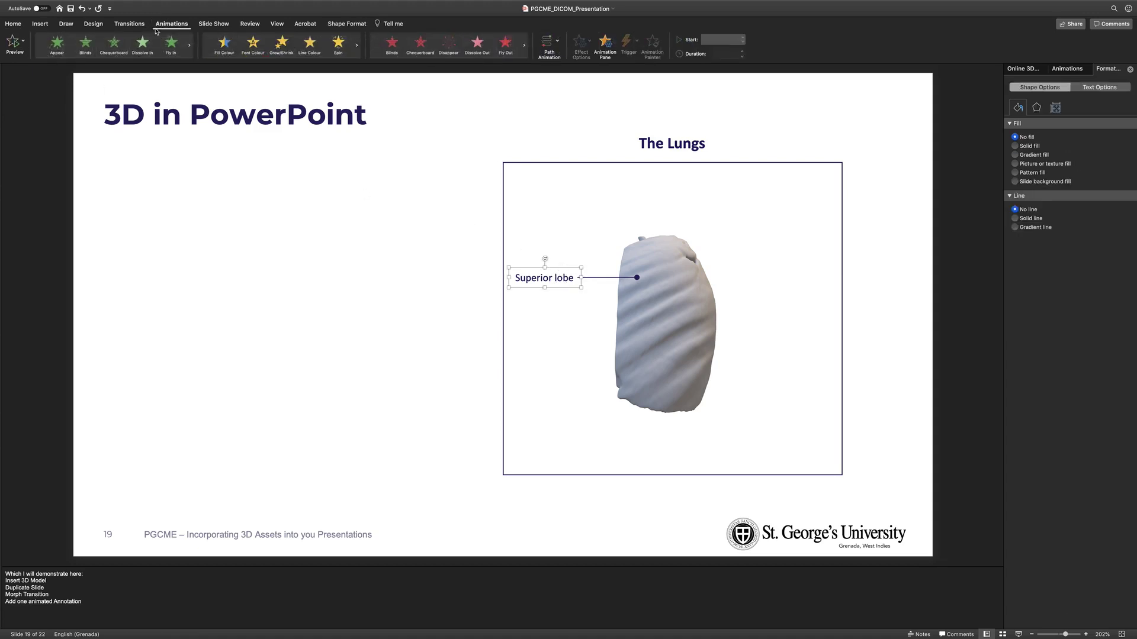
left_click(188, 49)
left_click(170, 44)
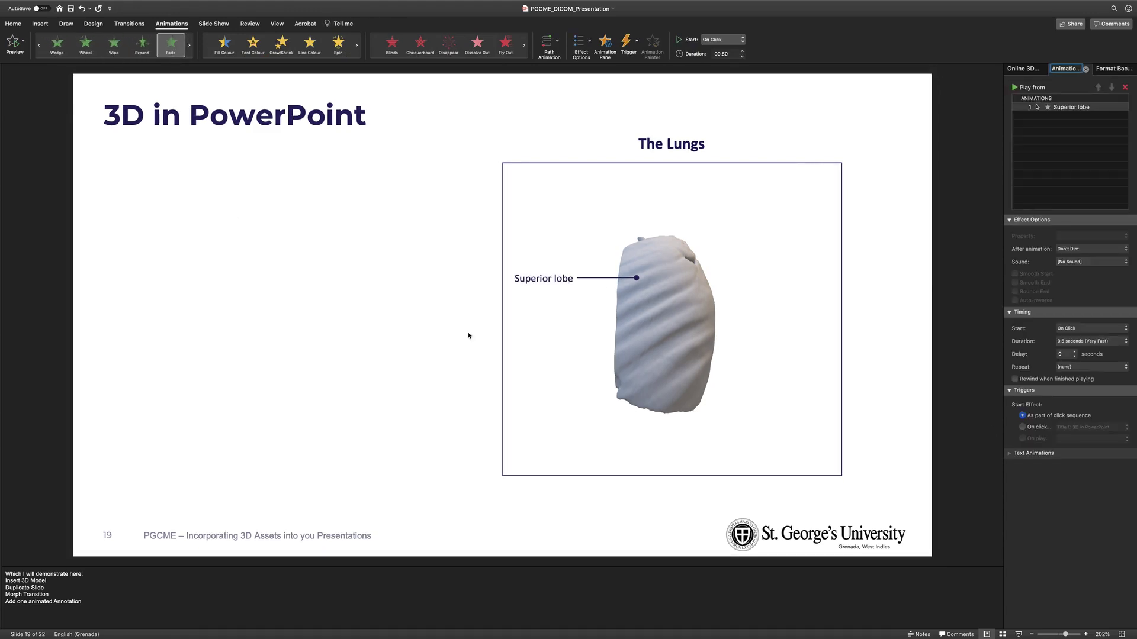
left_click(1125, 342)
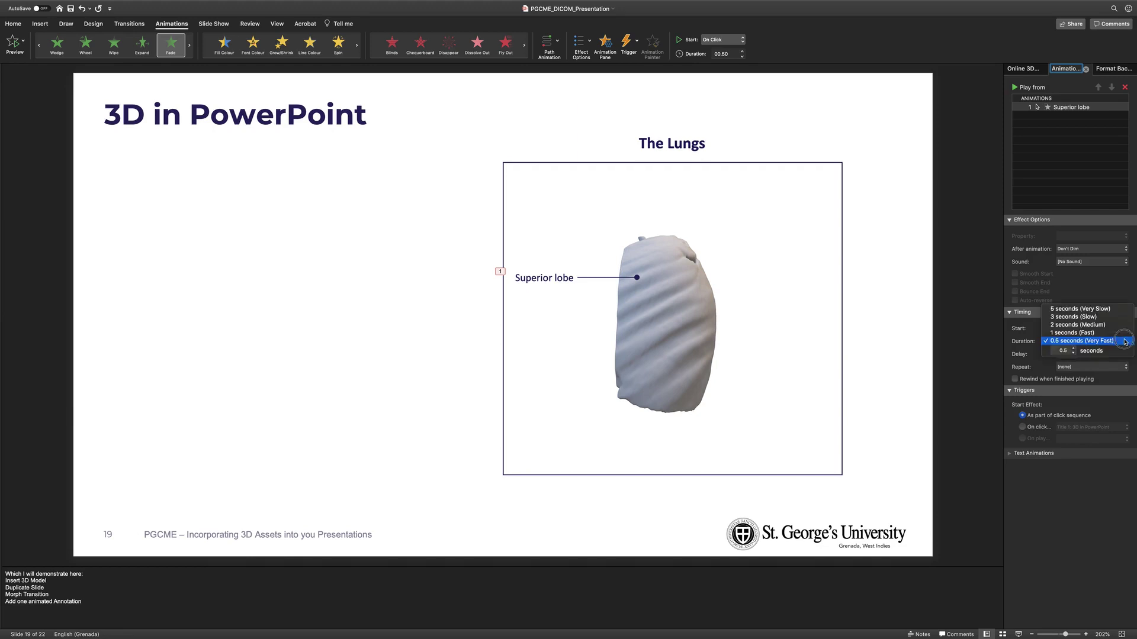
left_click(1113, 333)
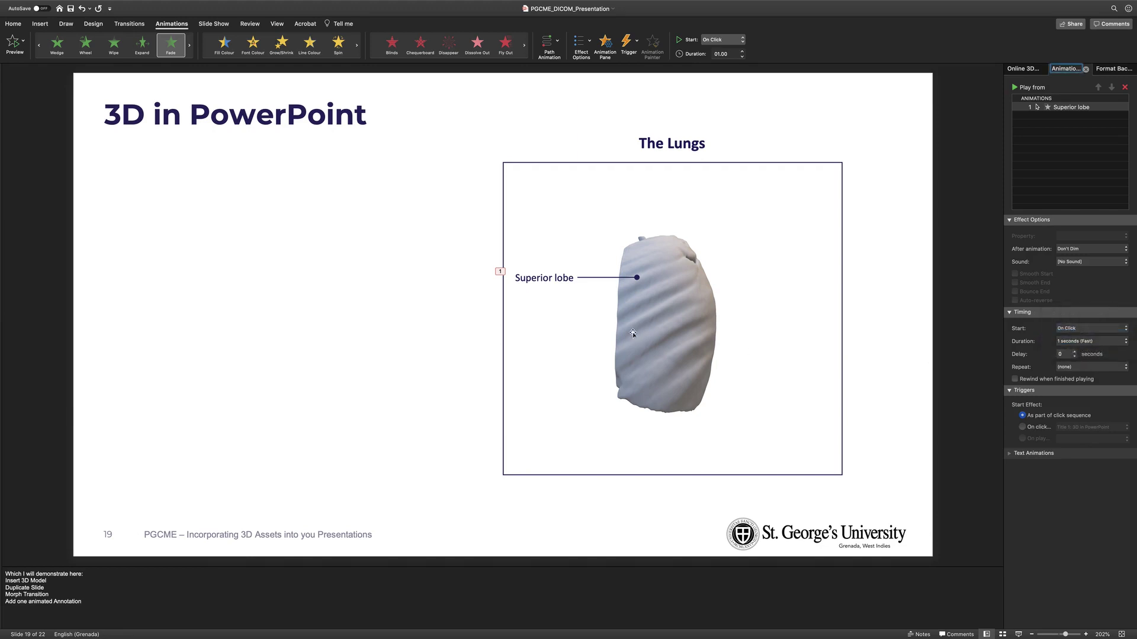
left_click(592, 318)
left_click(605, 278)
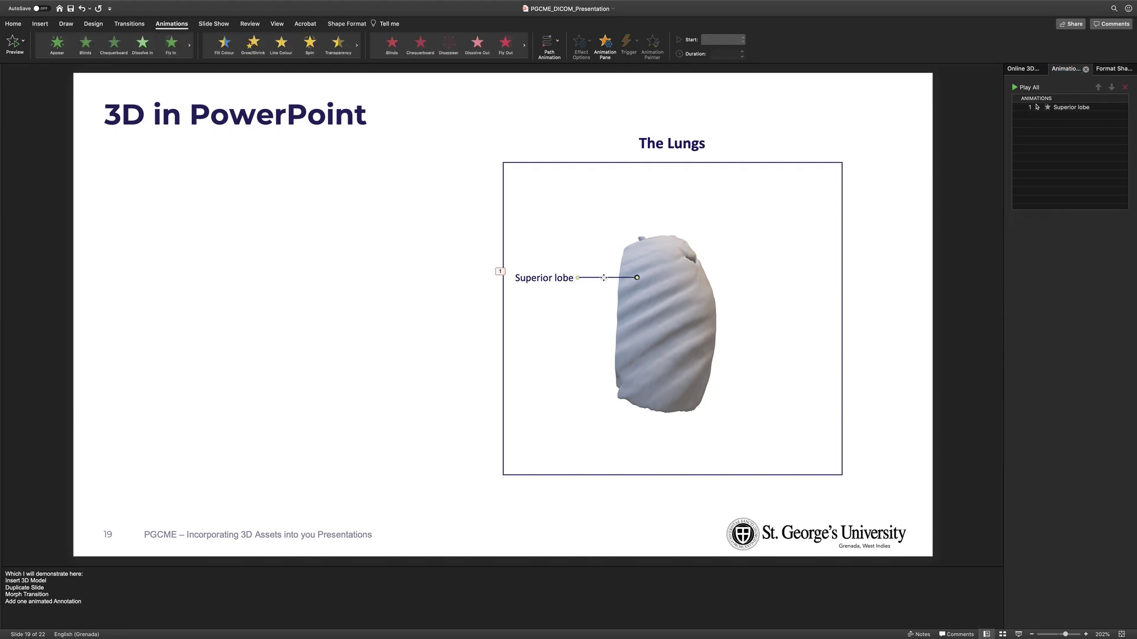
Apply a Wipe entrance animation to the leader line (Straight Connector 5).
left_click(190, 53)
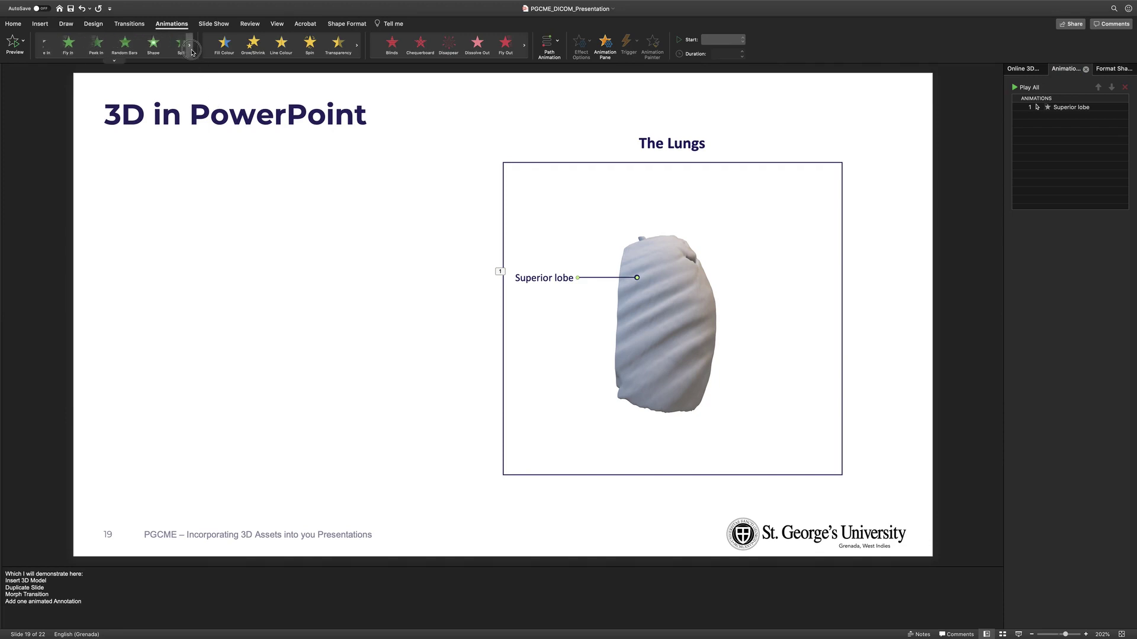
left_click(191, 53)
left_click(114, 44)
left_click(1101, 116)
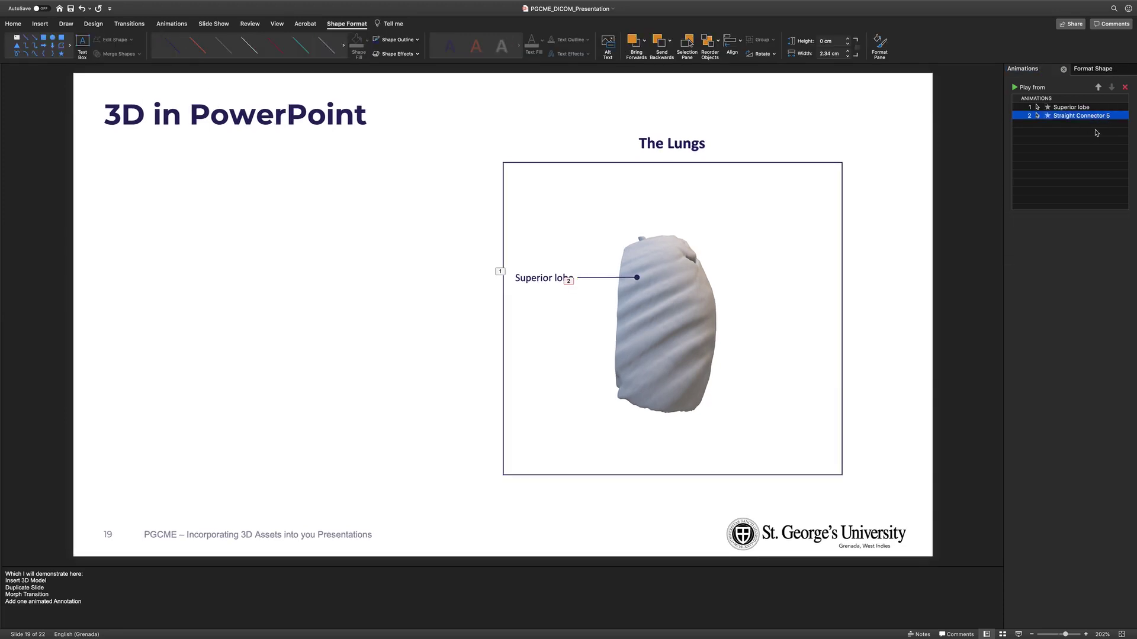
left_click(578, 367)
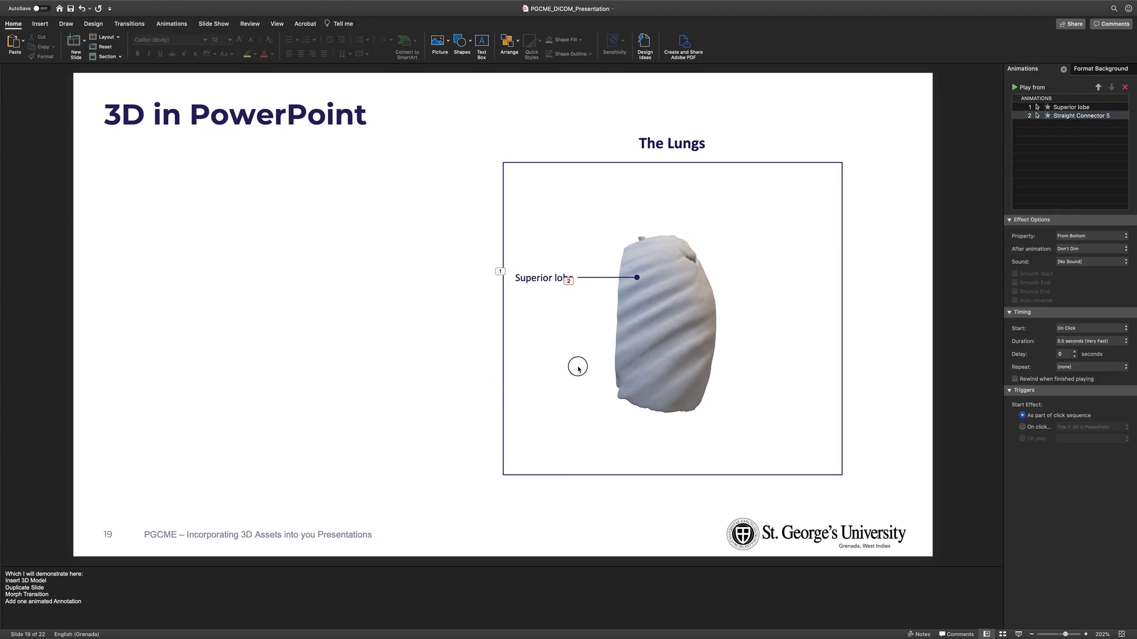
left_click(613, 277)
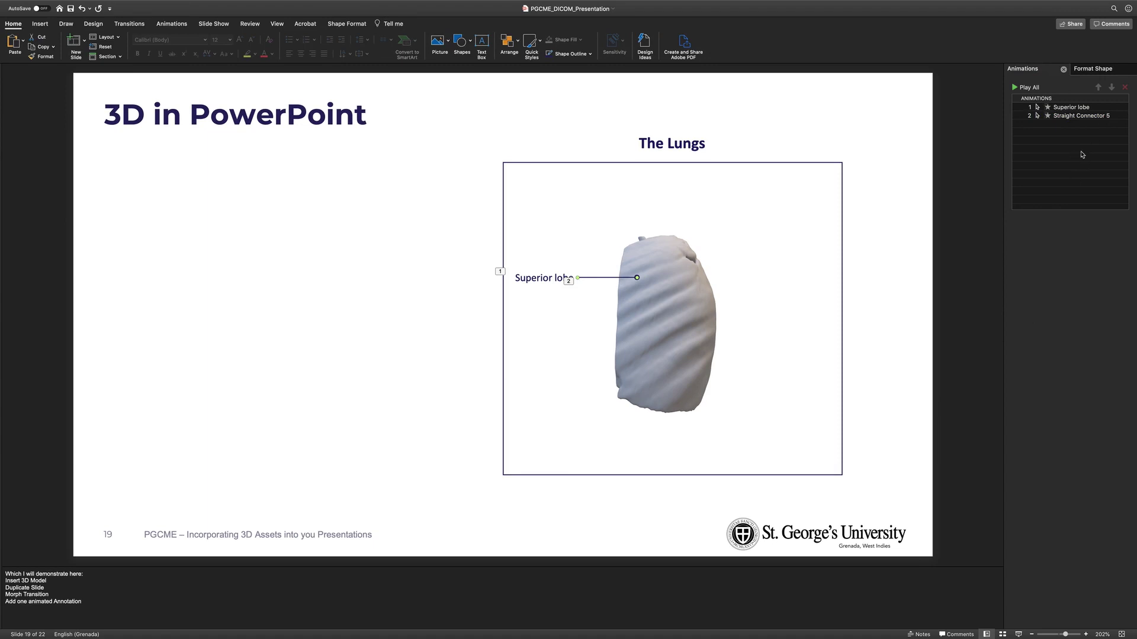
left_click(1078, 118)
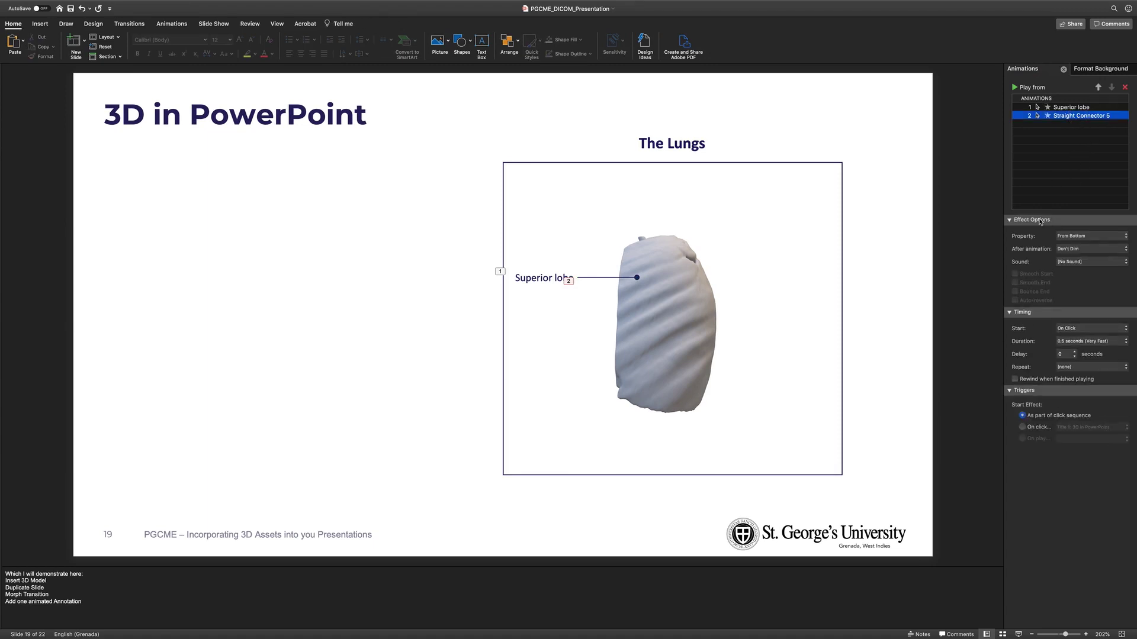
Set the wipe to From Left, 1 second, starting After Previous, then return to slide 18.
left_click(1084, 238)
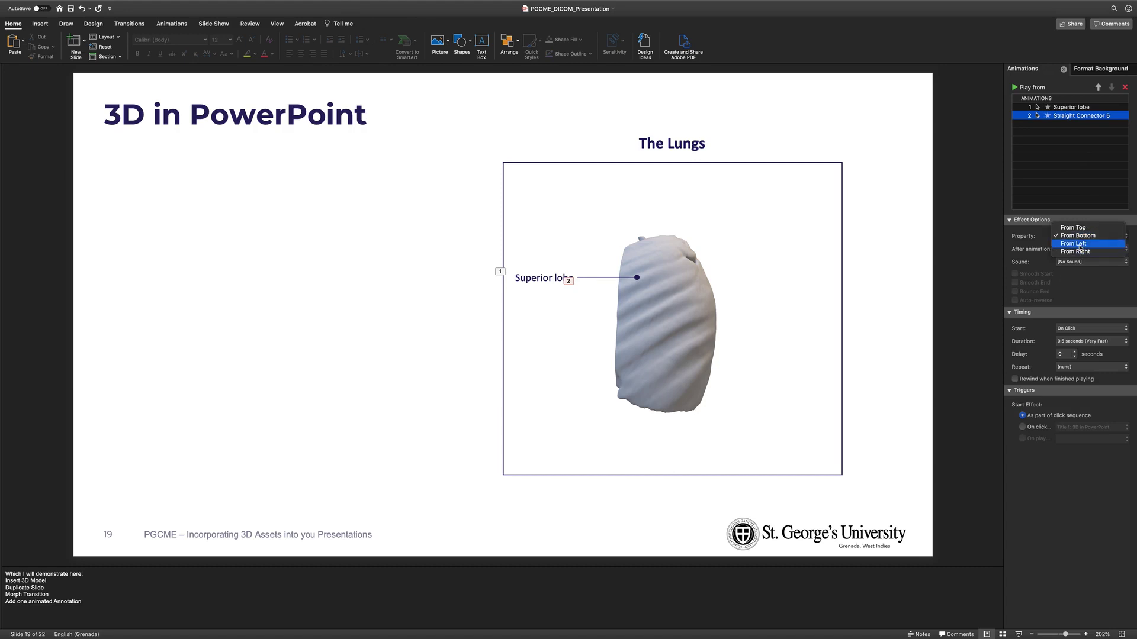
left_click(1078, 244)
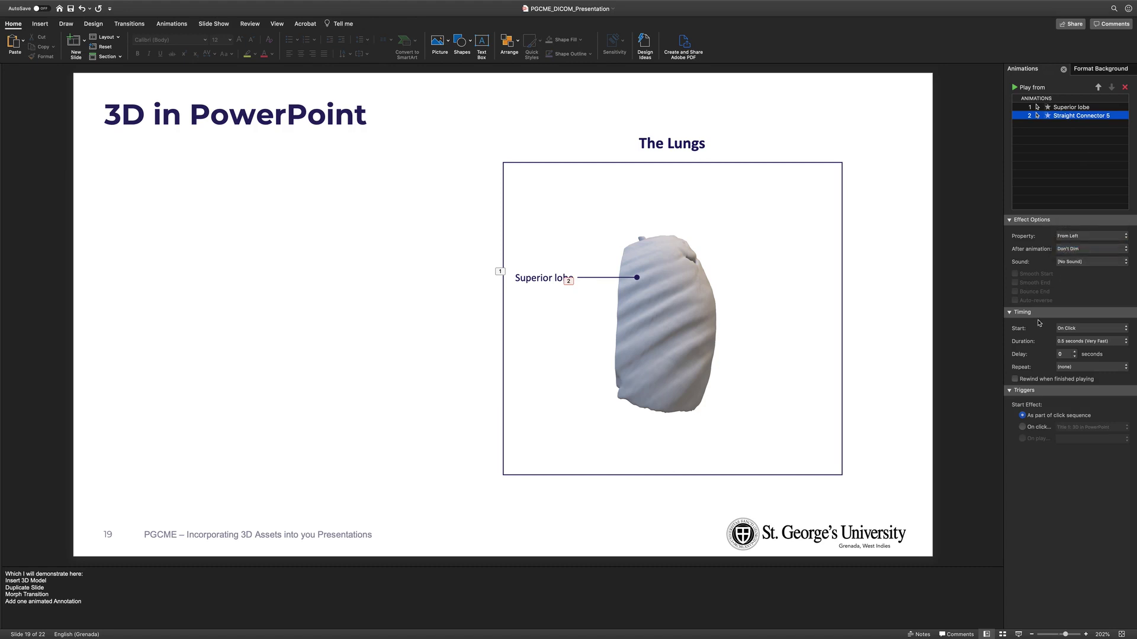
left_click(1084, 342)
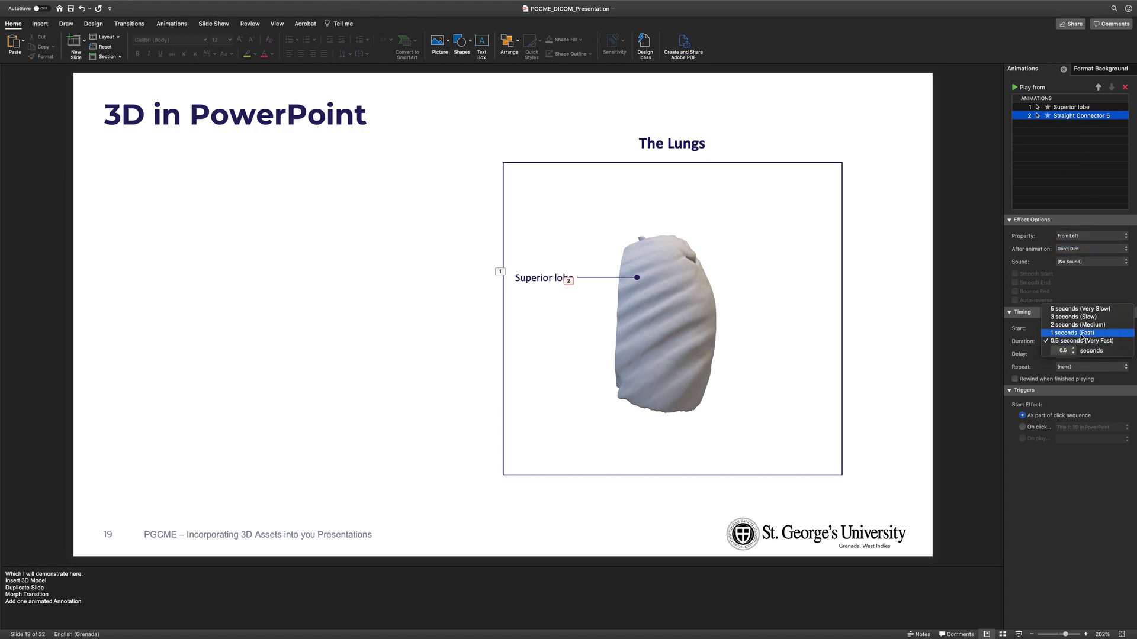
left_click(1082, 333)
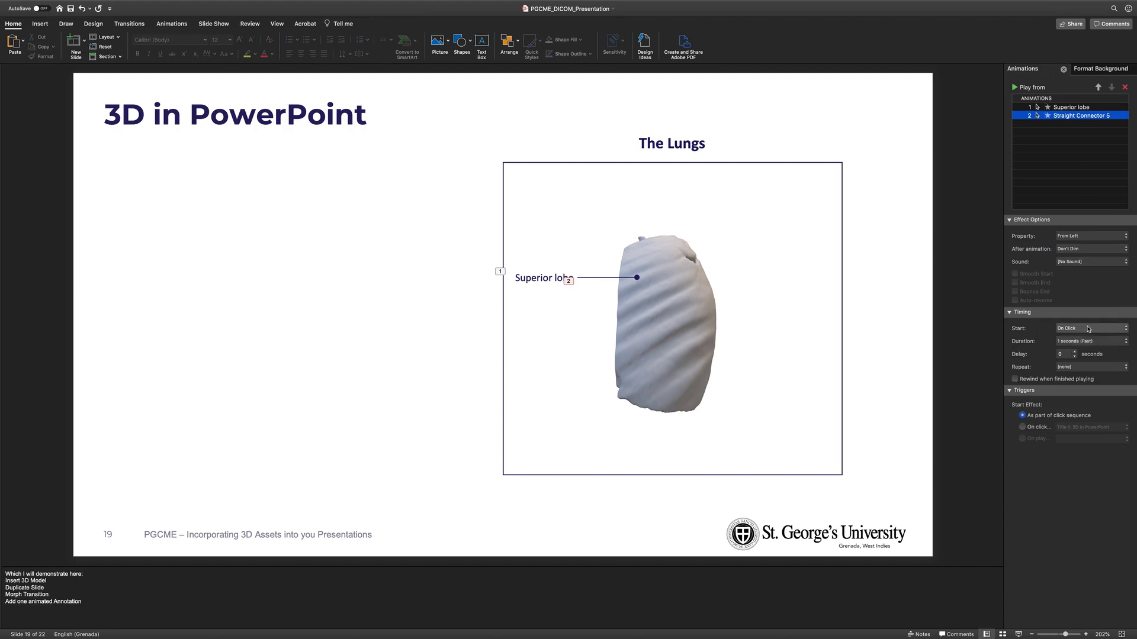
left_click(1088, 329)
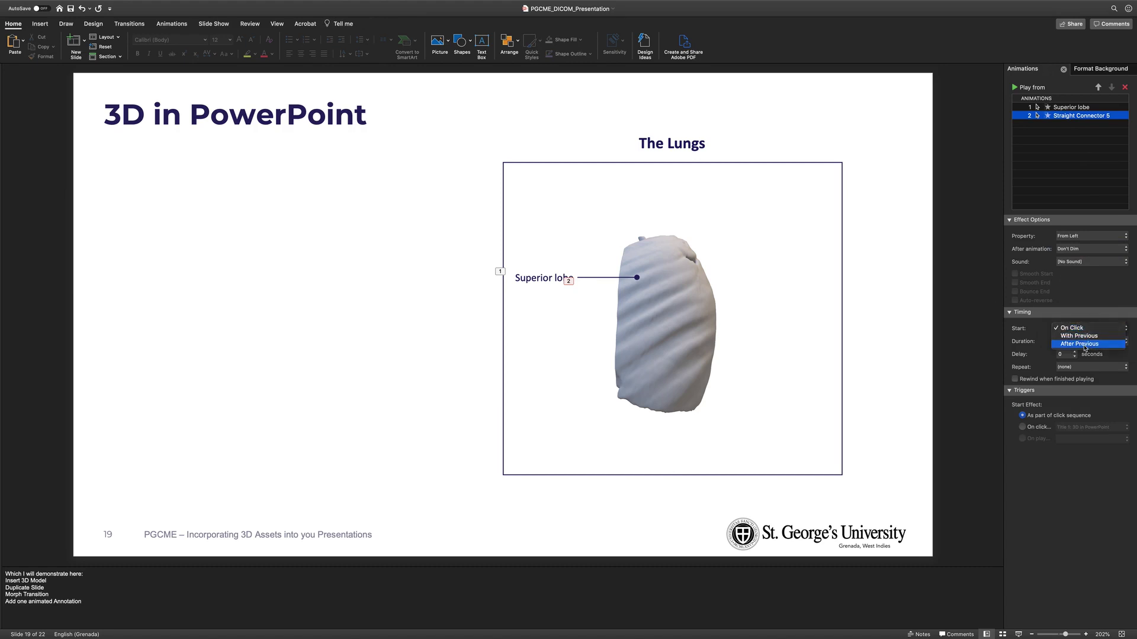
left_click(1085, 345)
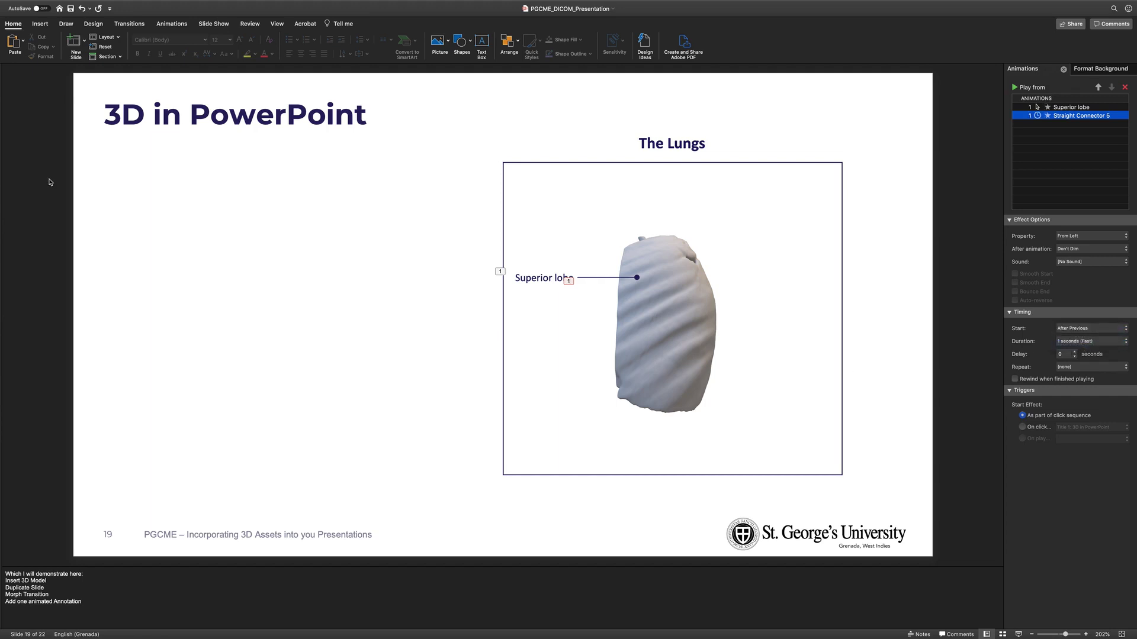
left_click(577, 391)
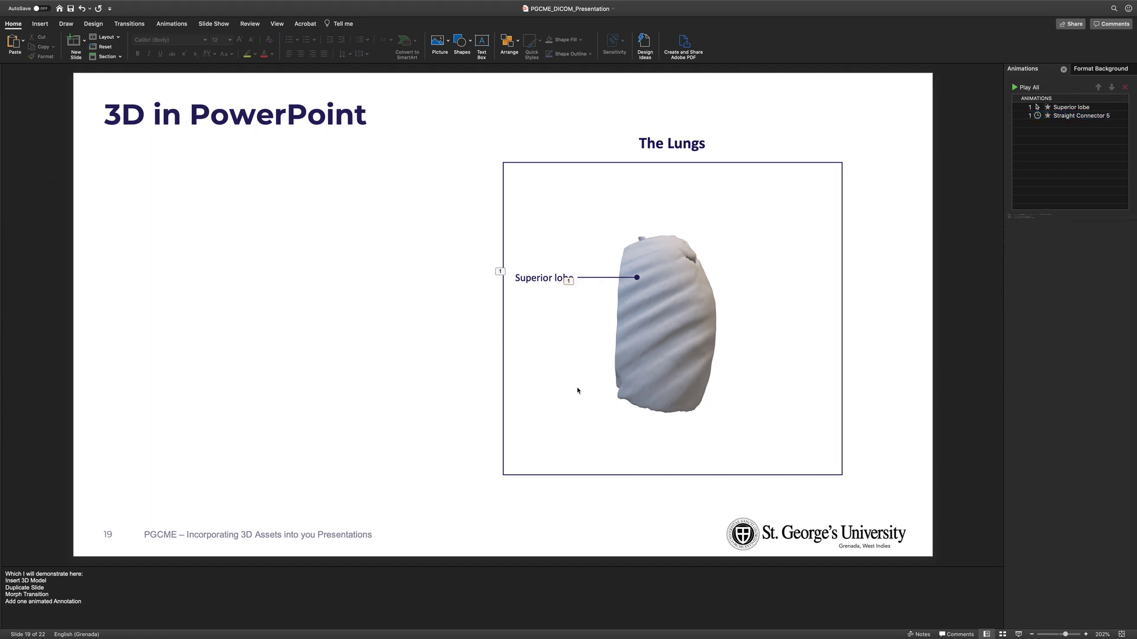
key("Page_Up")
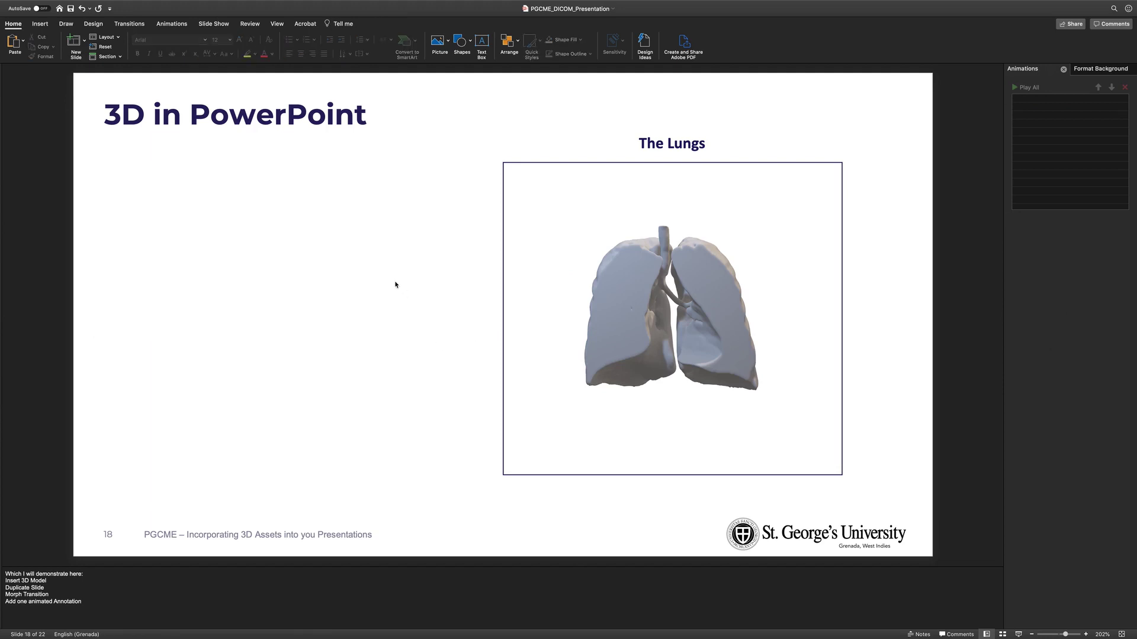
Show the Slide Show tab with slide 18's front-facing lungs displayed.
left_click(214, 24)
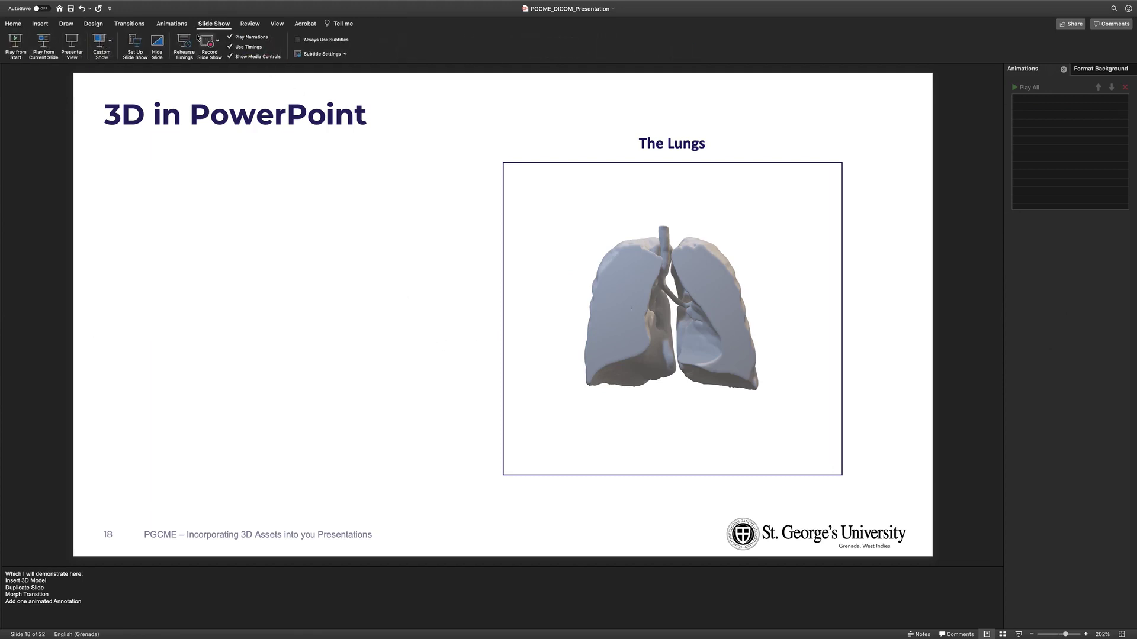